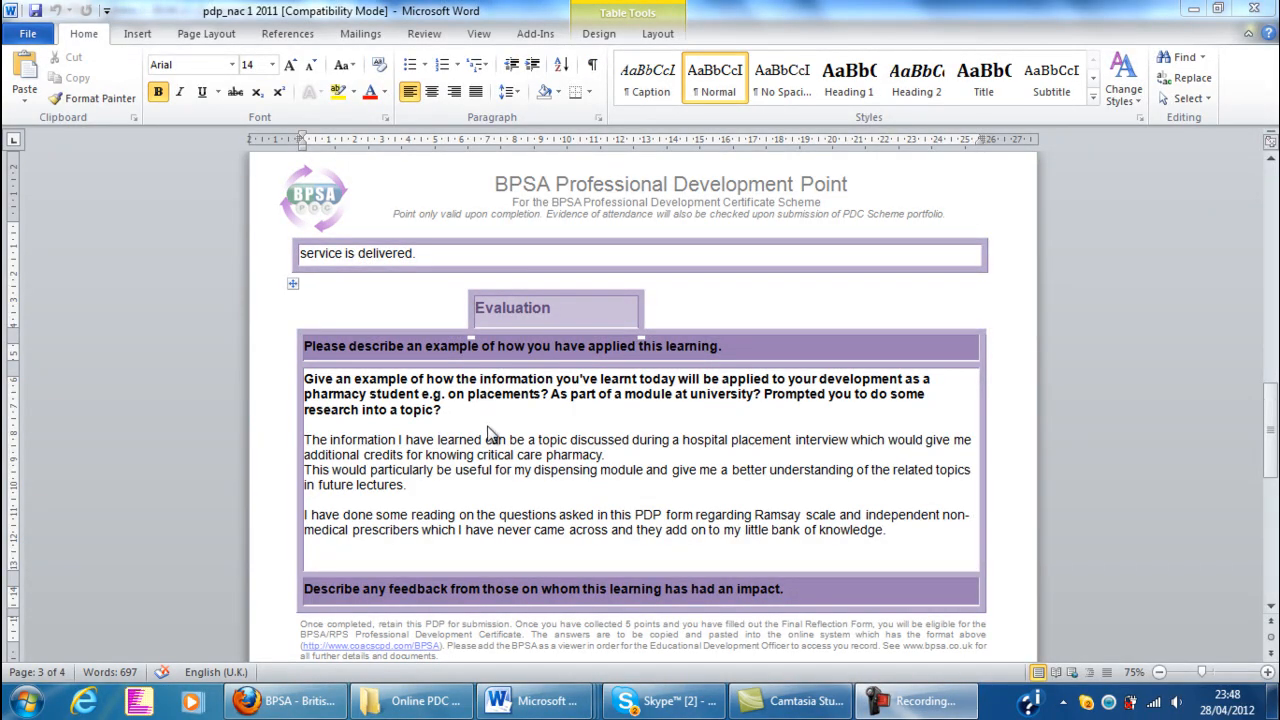
Review the Evaluation section's prompts on applied learning, feedback and conference benefits, through to the question on identified learning needs
drag(450, 410, 318, 380)
scroll(400, 470, down, 8)
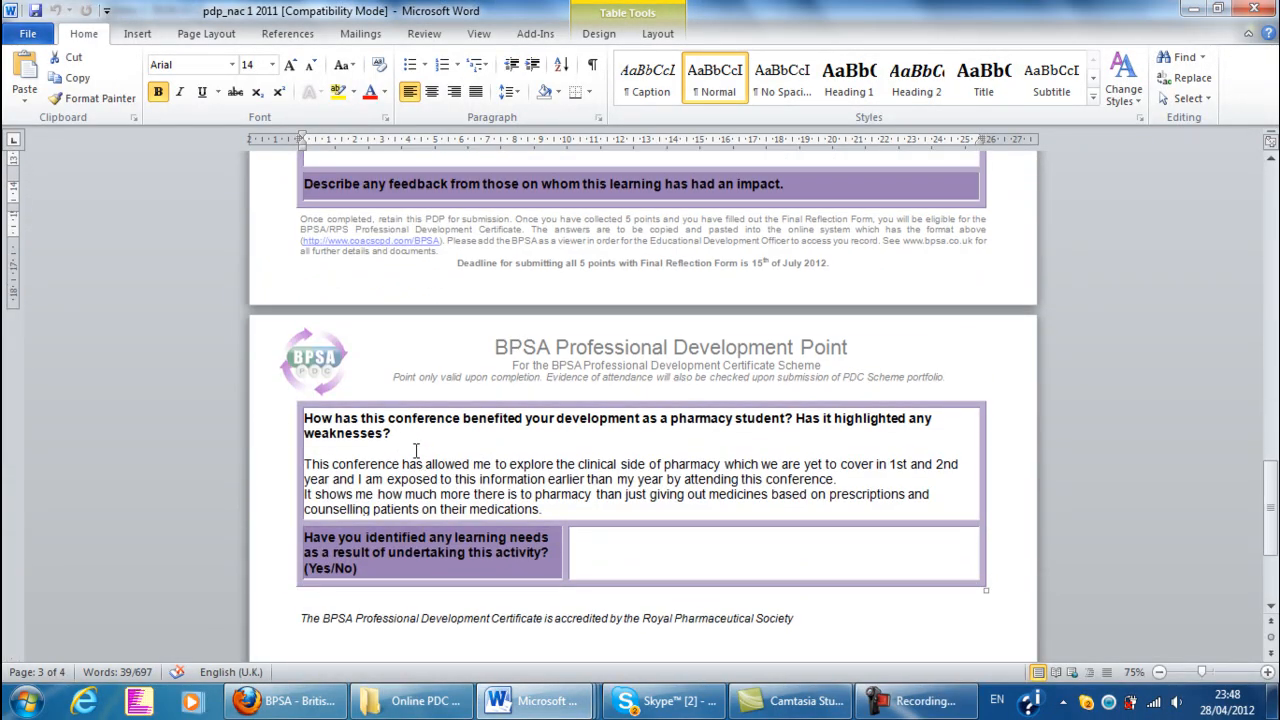
drag(391, 433, 304, 418)
scroll(545, 405, up, 8)
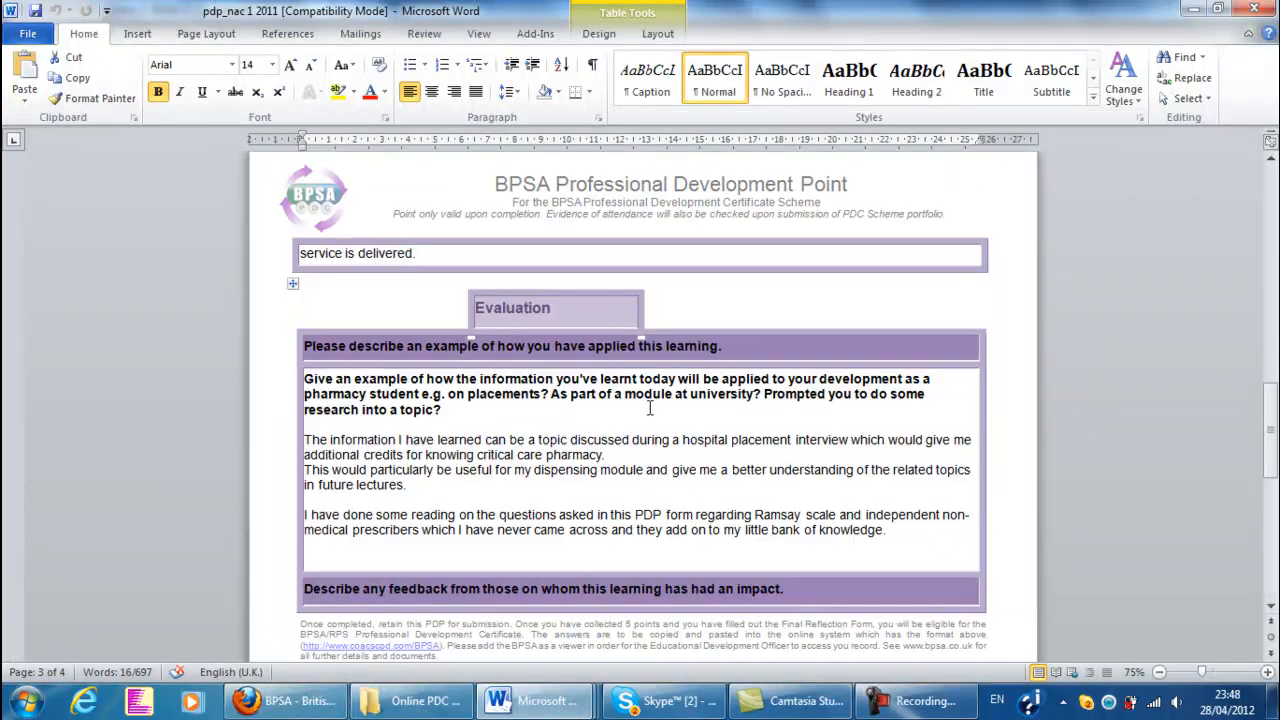
drag(722, 346, 304, 345)
scroll(310, 345, down, 3)
drag(783, 420, 300, 420)
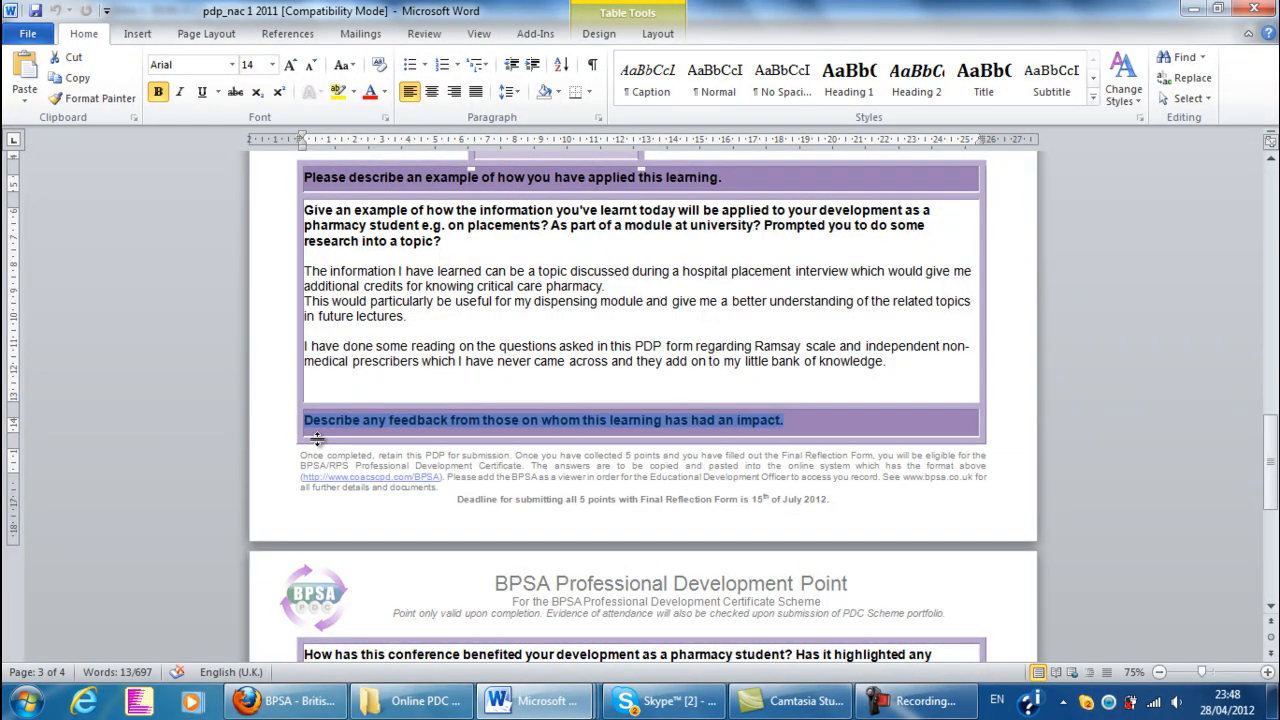
scroll(837, 551, down, 5)
click(837, 551)
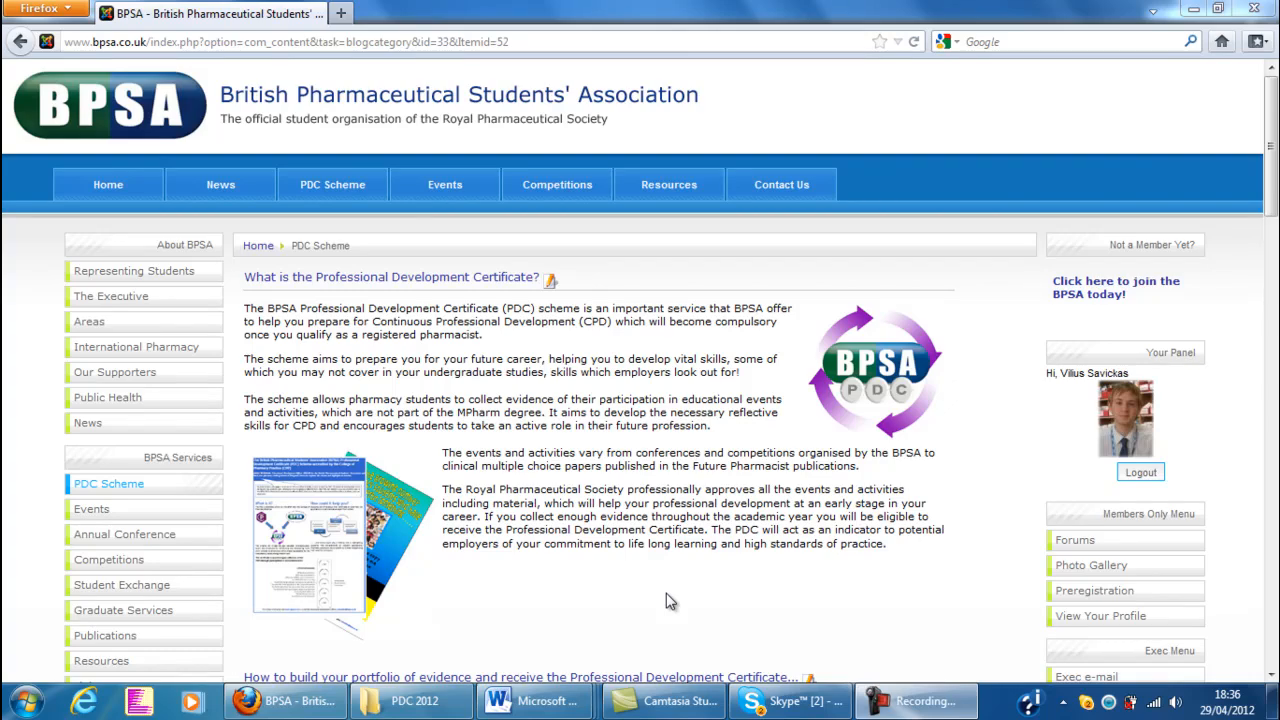
Open the online PDC entry system from the BPSA website's PDC Scheme page, and look through the CPD Centre's technical FAQs
scroll(566, 589, down, 6)
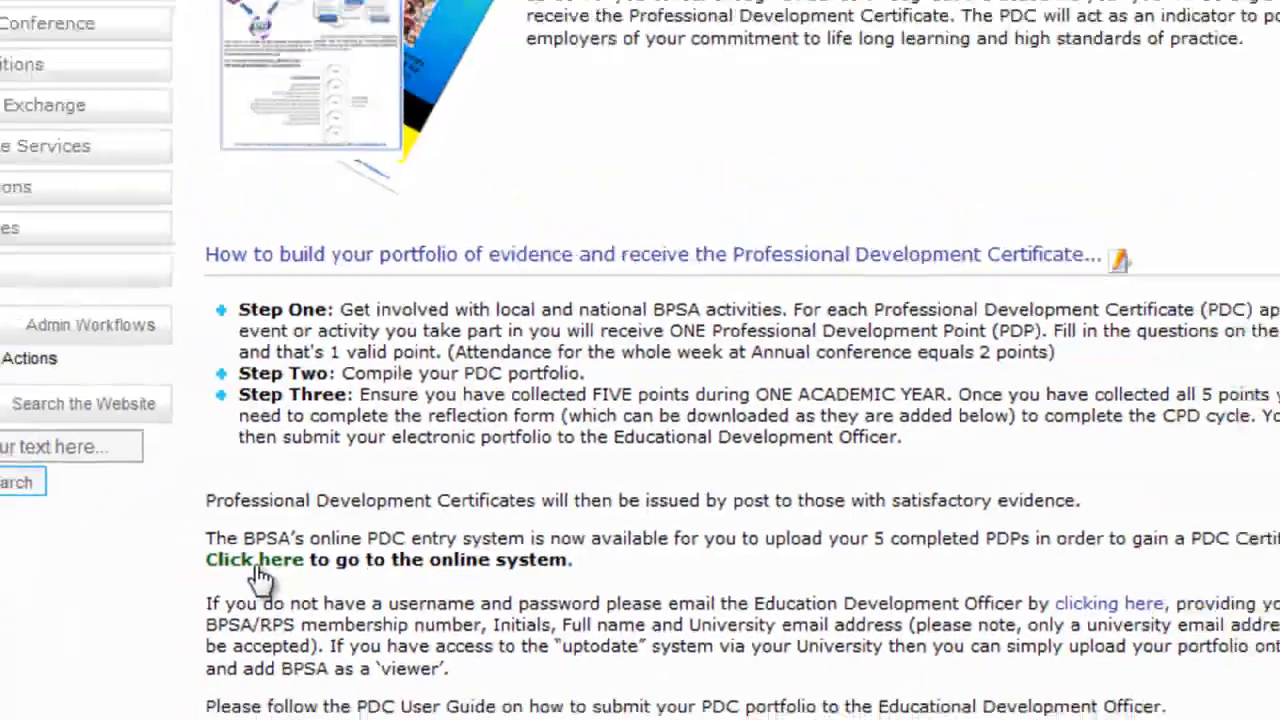
click(270, 548)
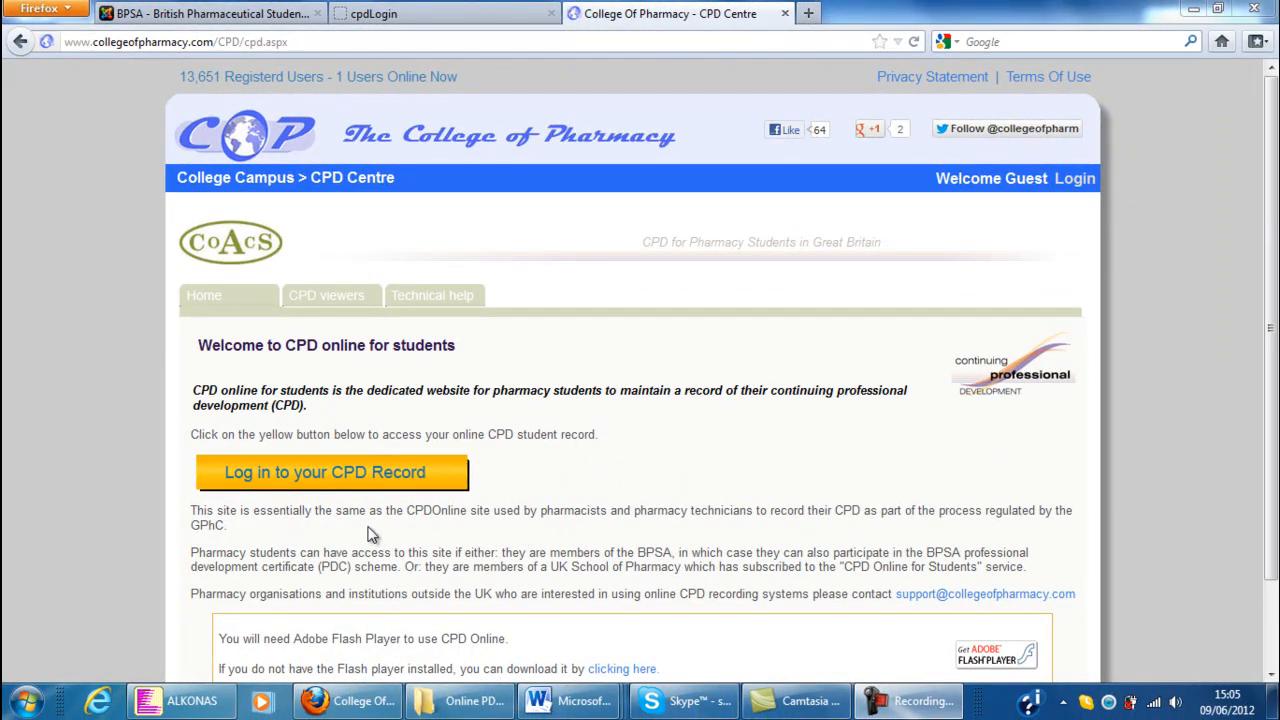
click(438, 305)
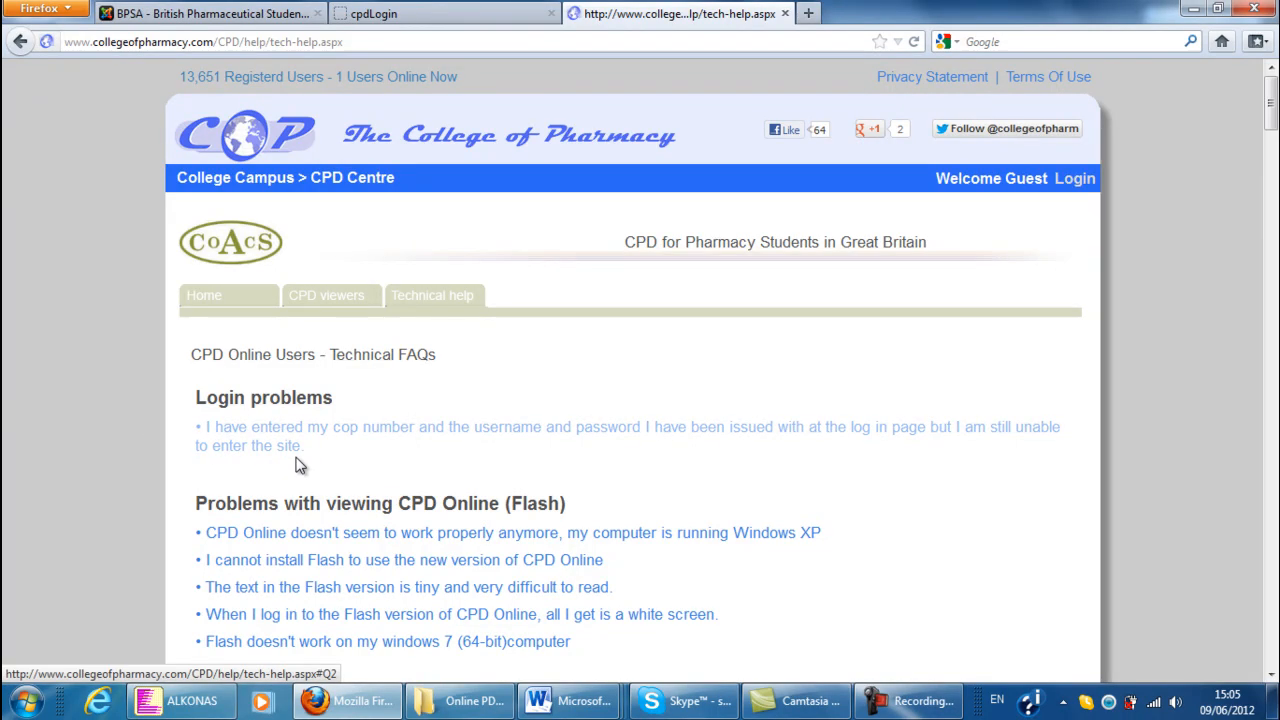
drag(1272, 120, 1268, 398)
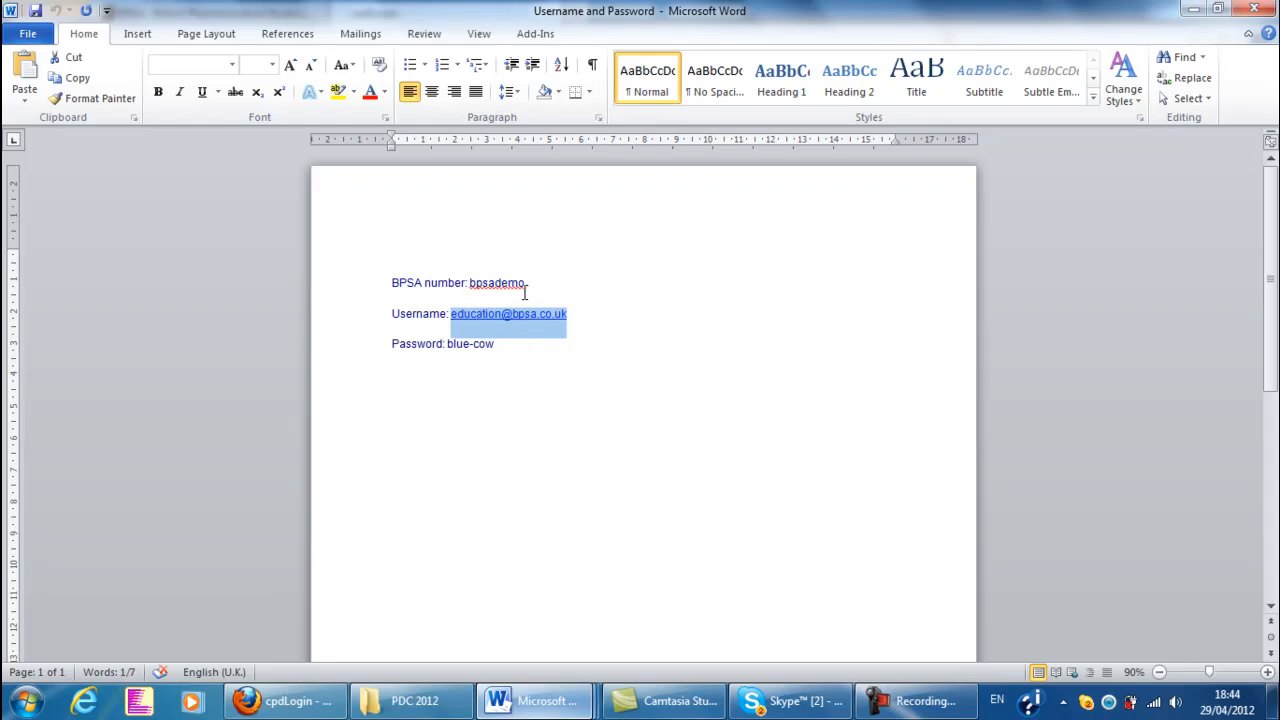
Copy the BPSA number from the Username and Password document in Word into the BPSA/COP No field of the CPD login page in Firefox
click(527, 283)
drag(527, 283, 469, 284)
key(ctrl+c)
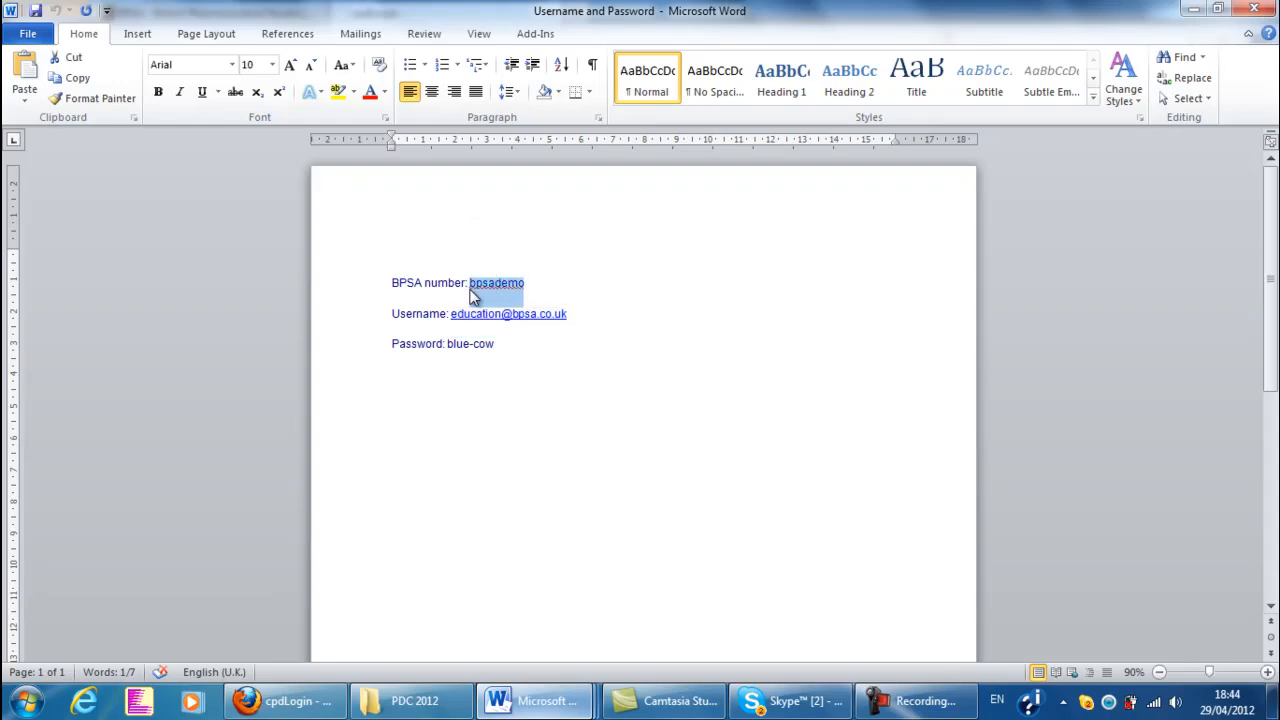
mouse_move(285, 700)
click(322, 672)
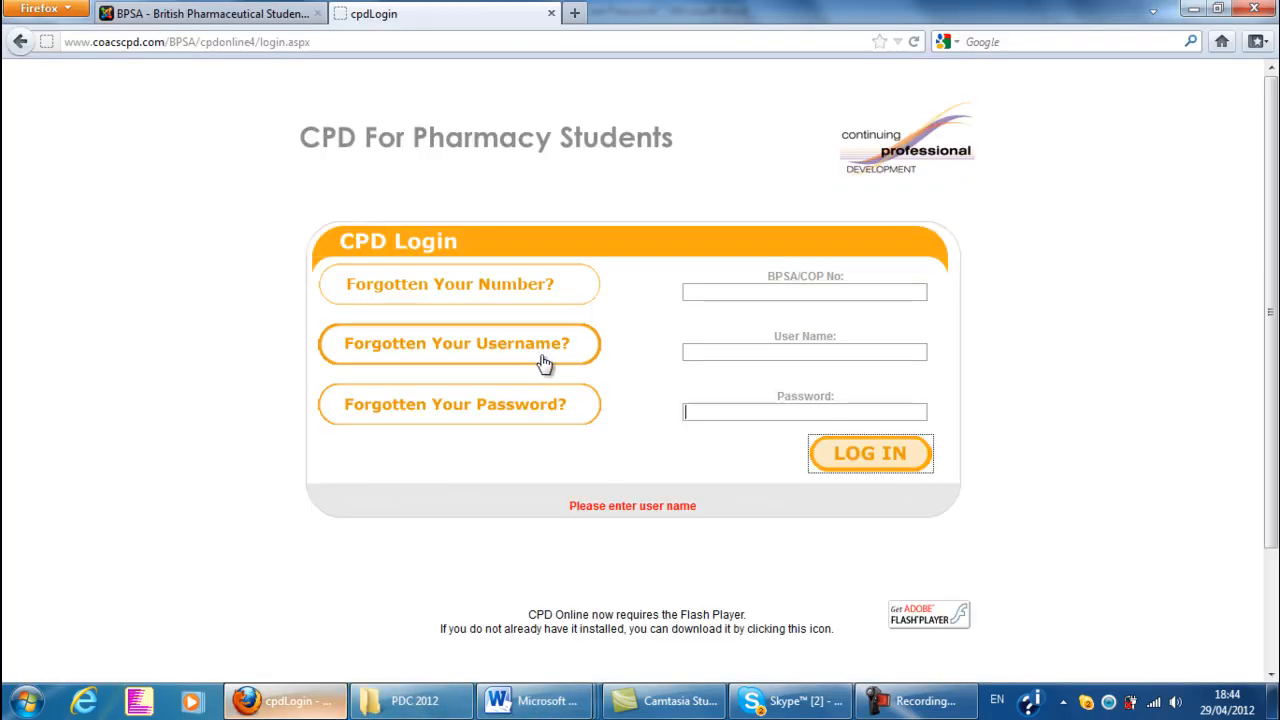
click(699, 293)
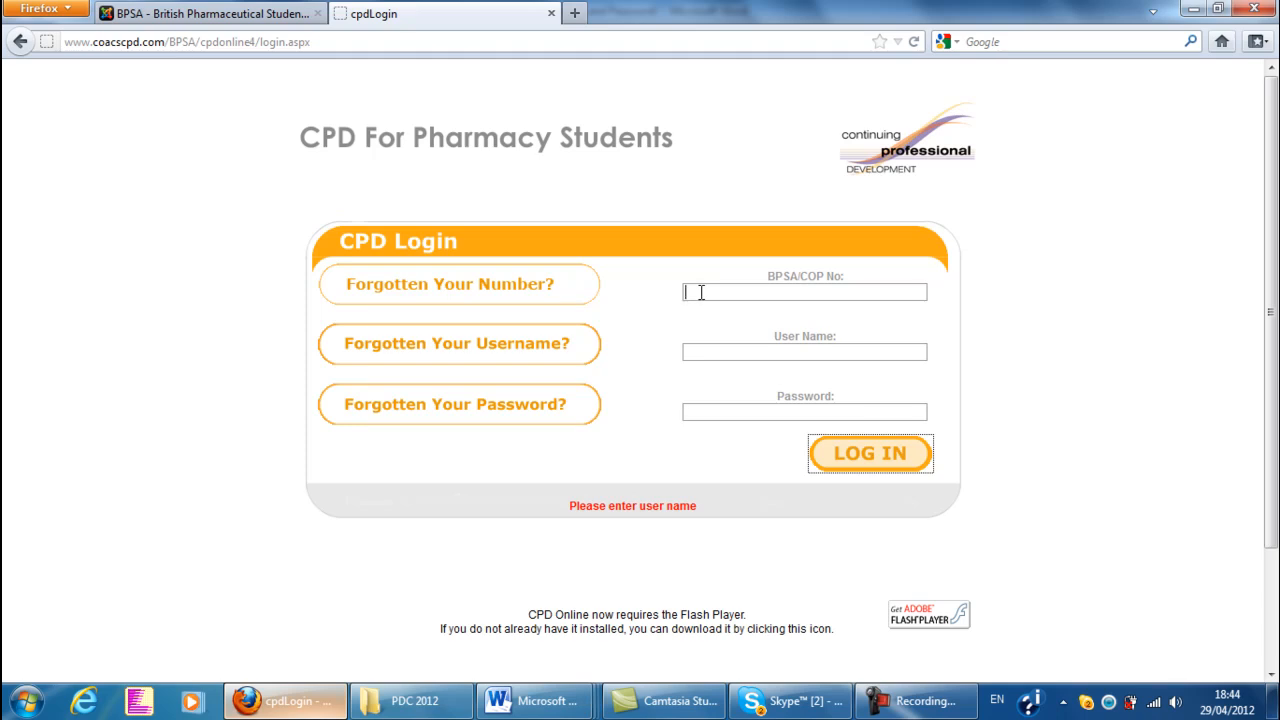
key(ctrl+v)
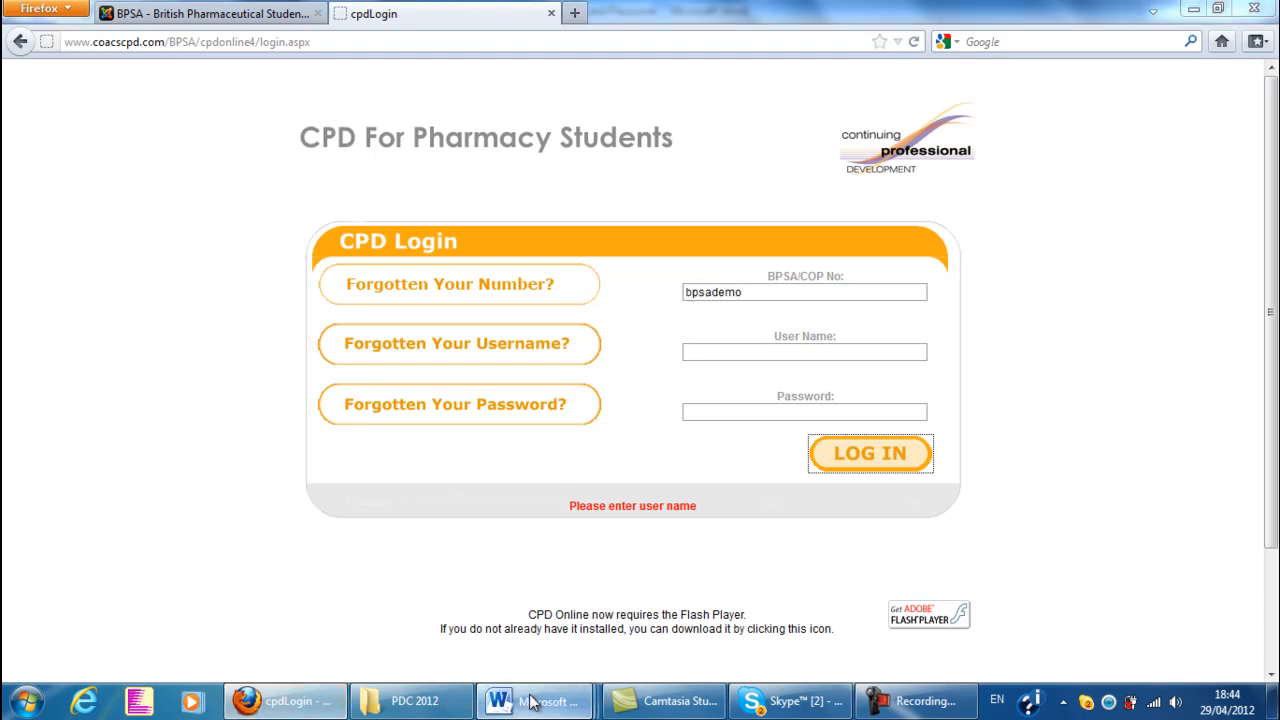
Copy the username from the Word credentials document into the User Name field of the CPD login page in Firefox
mouse_move(535, 700)
click(455, 607)
drag(575, 316, 452, 322)
key(ctrl+c)
mouse_move(285, 700)
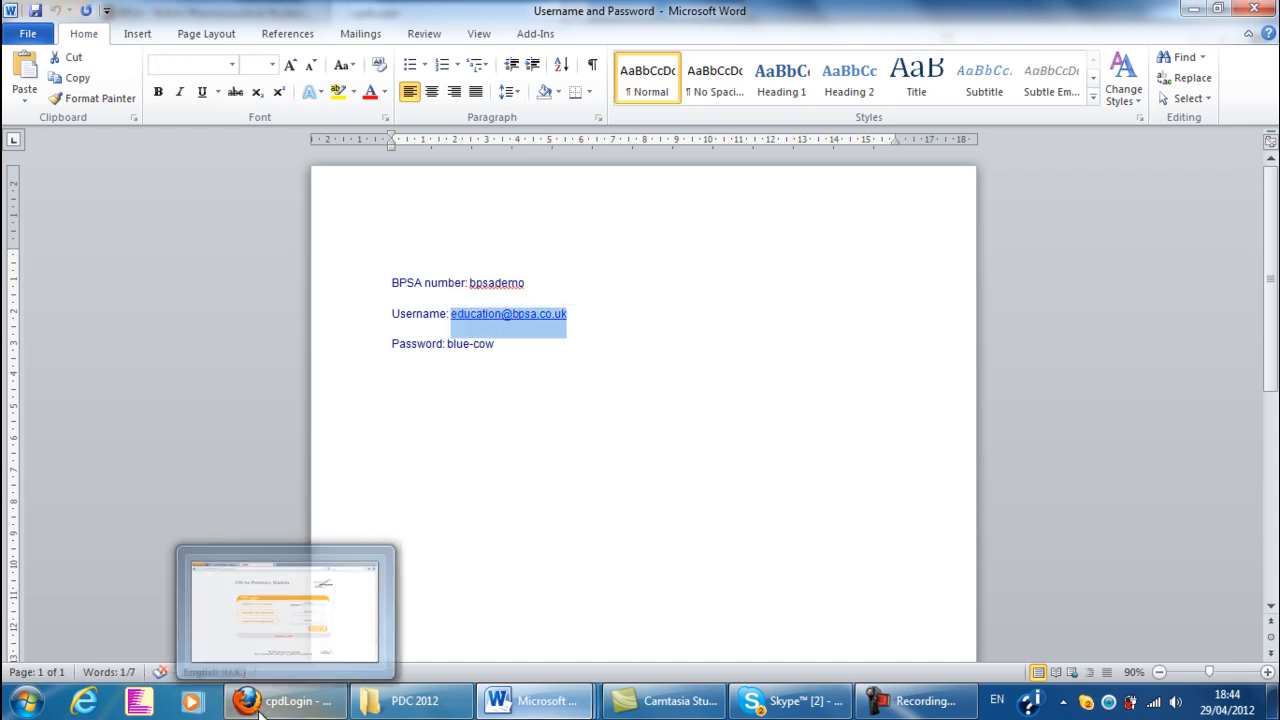
click(275, 605)
click(749, 352)
key(ctrl+v)
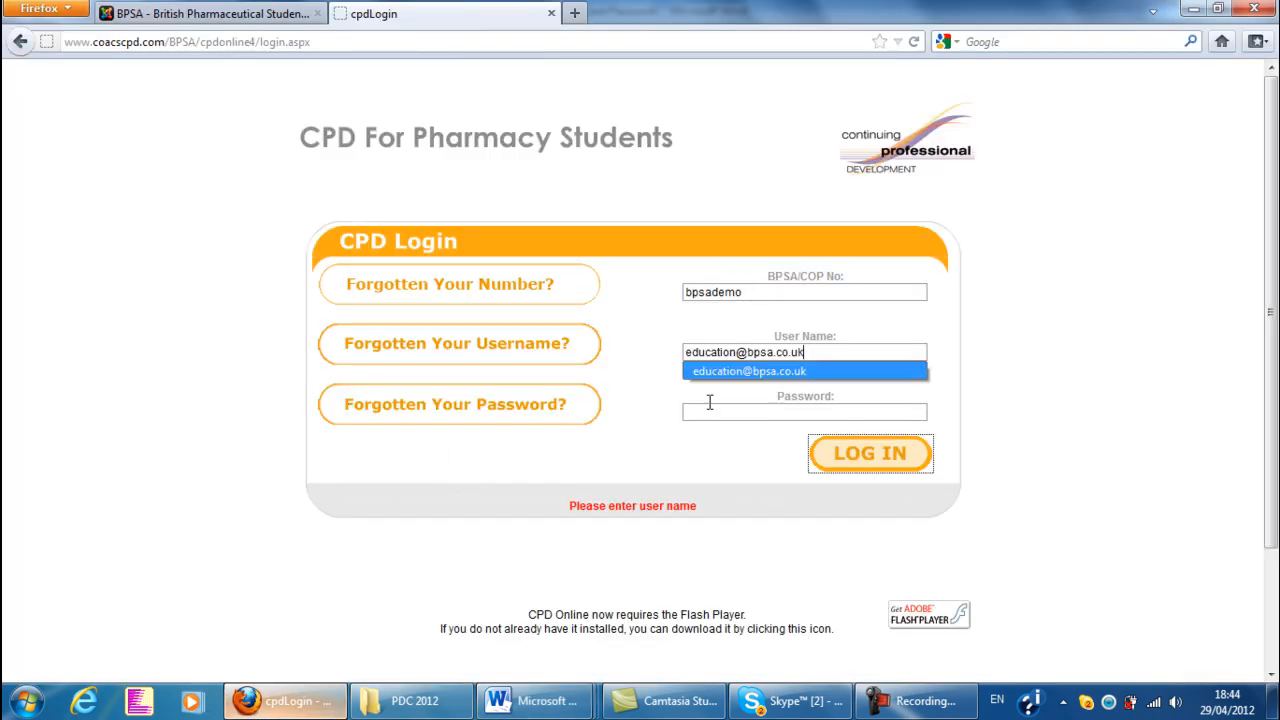
Copy the account password from the Word credentials document into the login page's Password field in Firefox and log in
click(535, 700)
click(437, 575)
click(507, 344)
drag(507, 344, 447, 344)
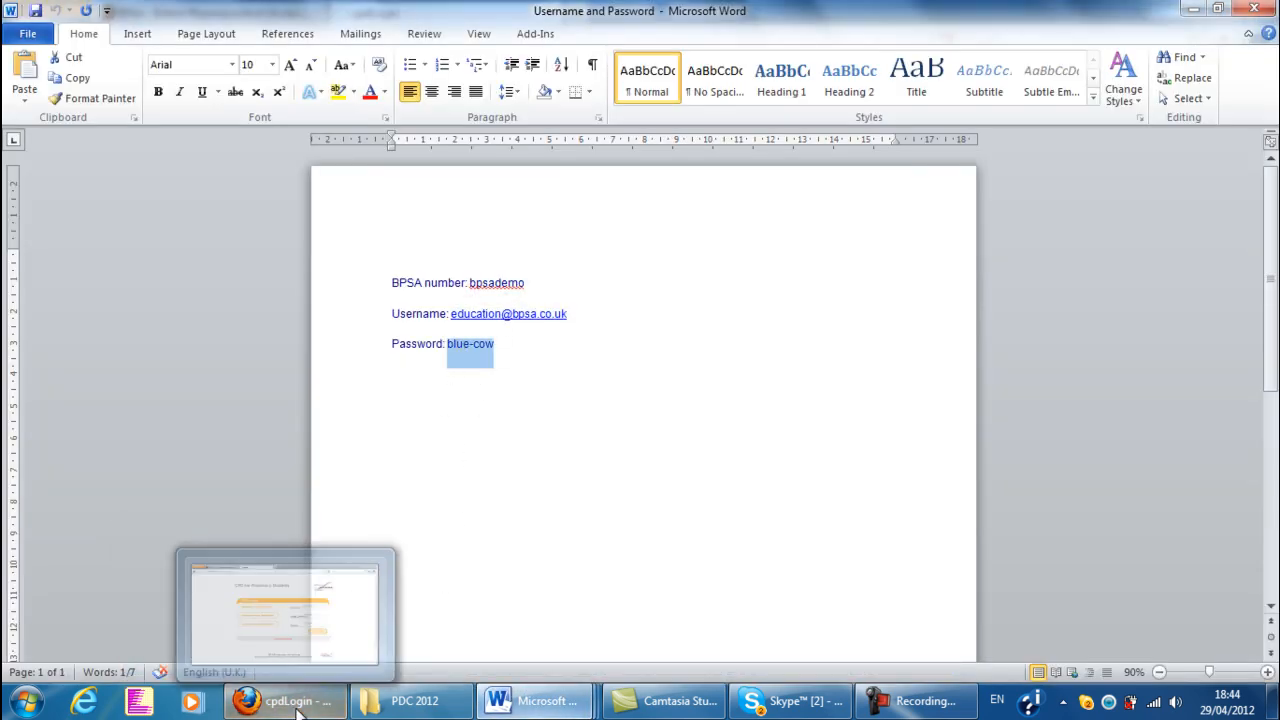
click(349, 605)
drag(746, 412, 654, 410)
key(ctrl+v)
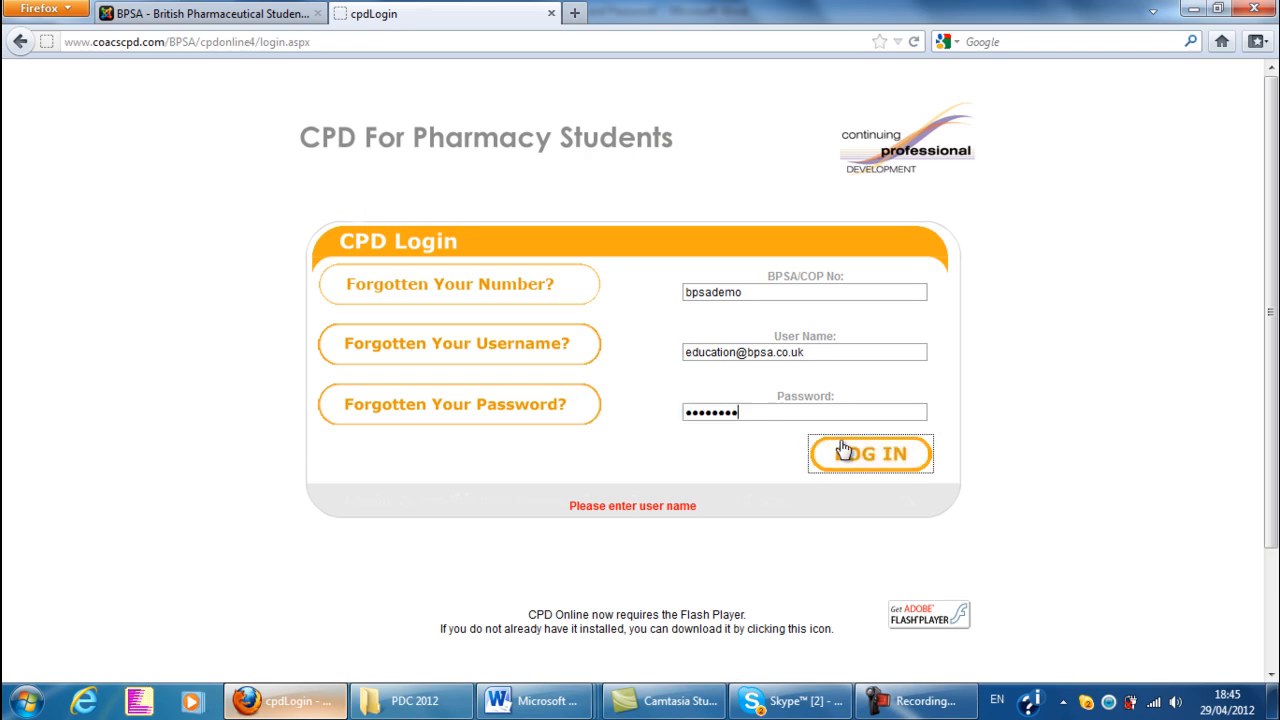
click(868, 468)
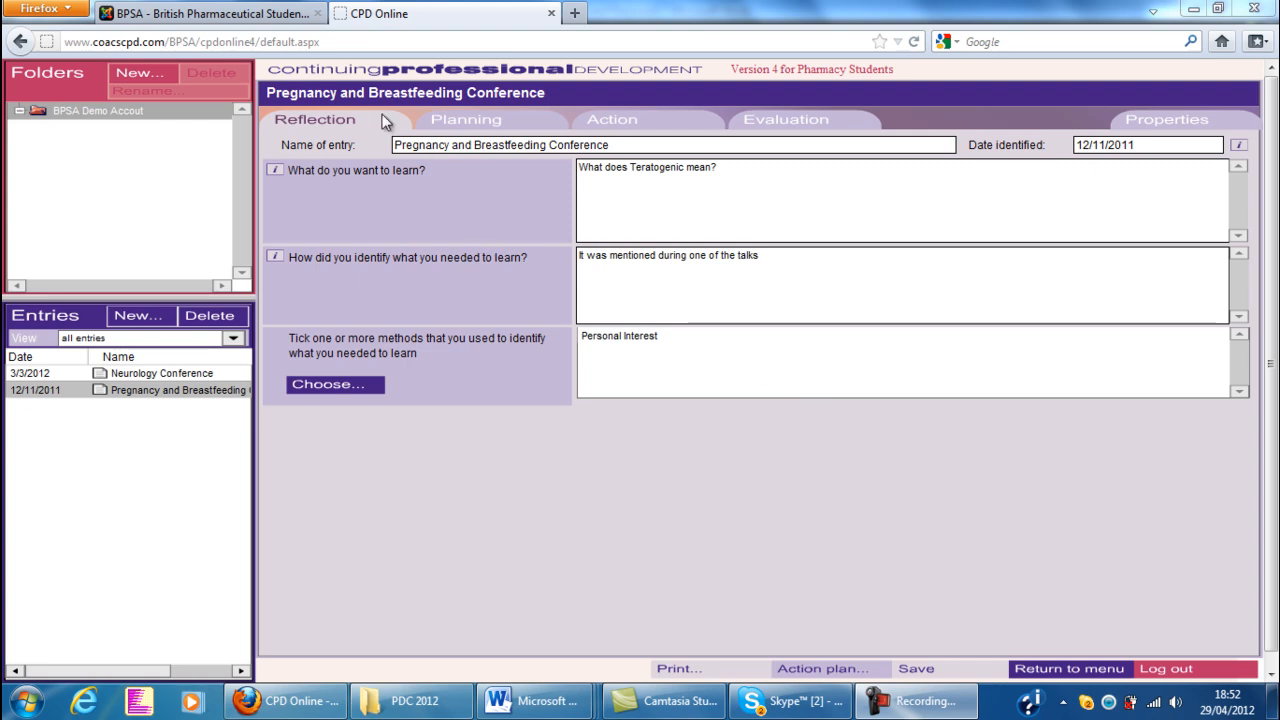
Create a new folder named PDC2012 in the CPD record
click(140, 75)
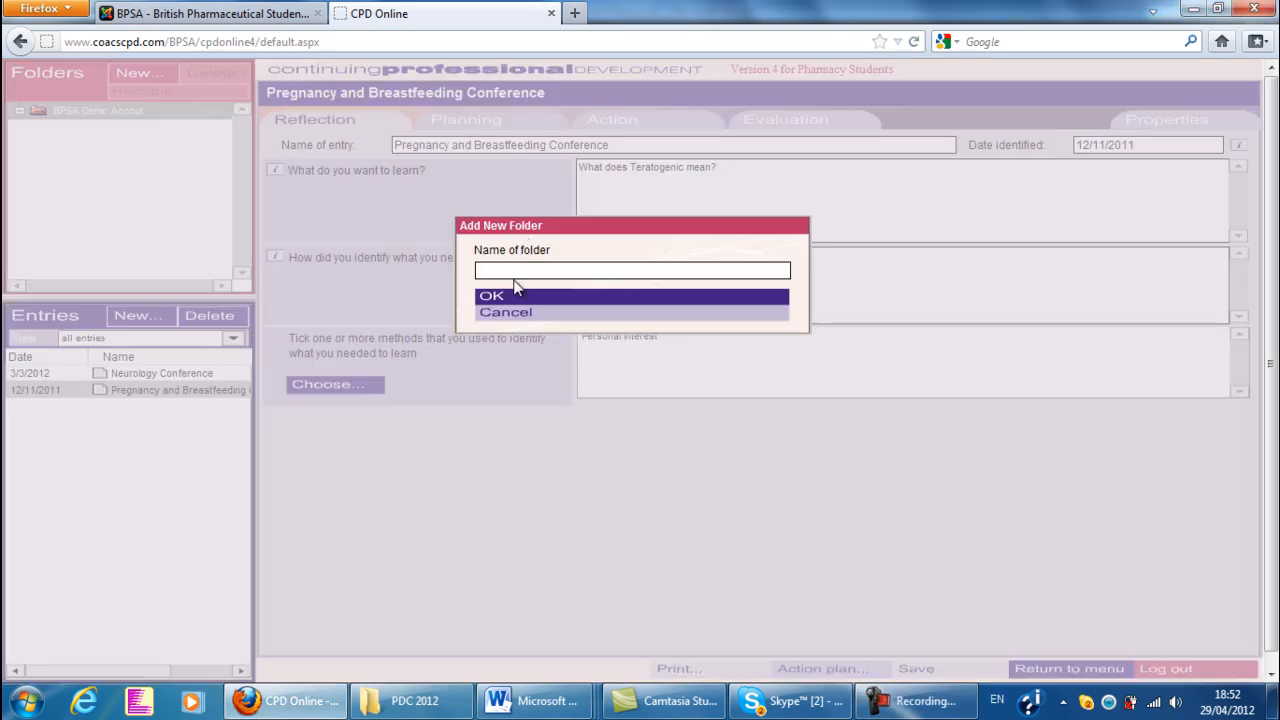
text(PDC2012)
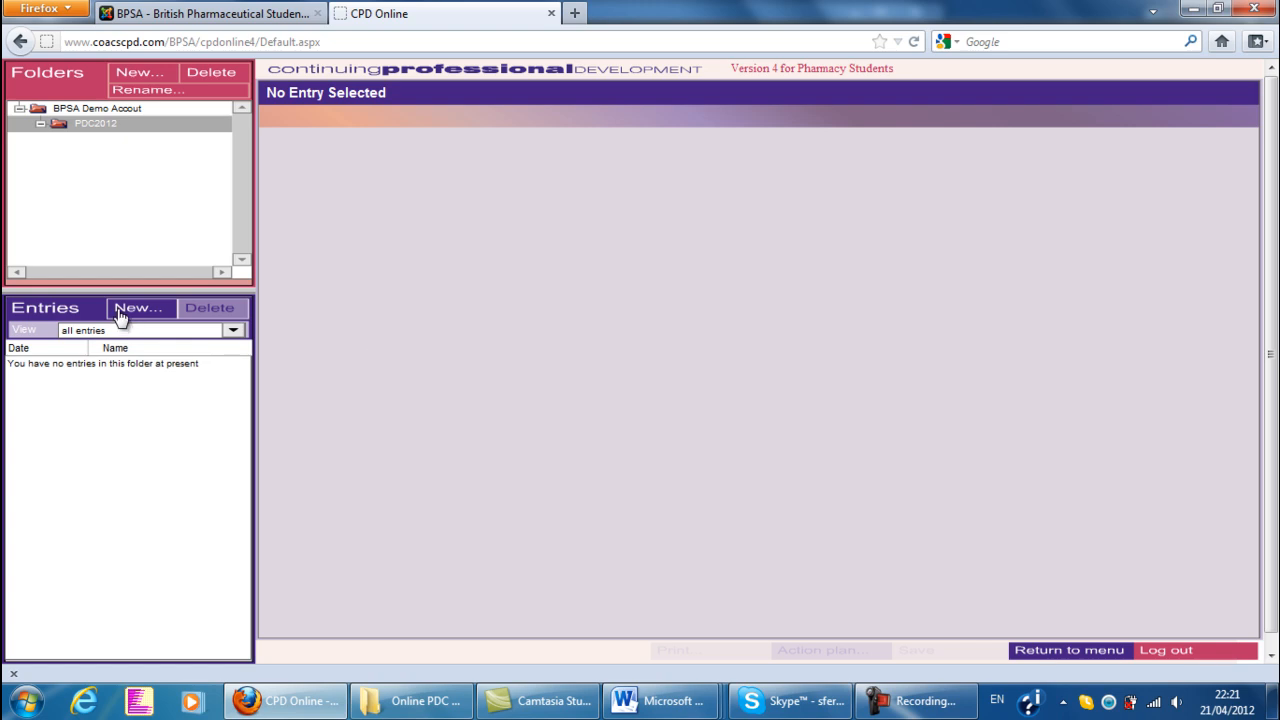
Add a new CPD entry named "Northern Area Conference - Critical Care" with Action as its starting point
click(140, 312)
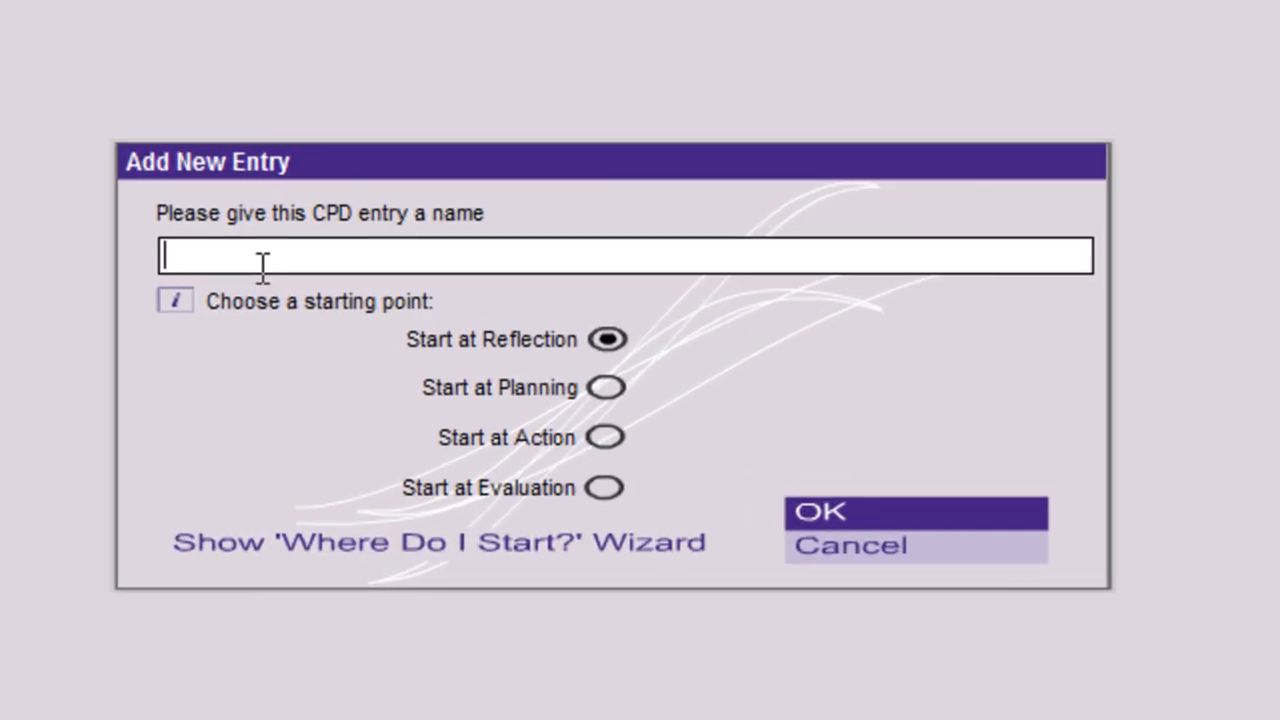
text(Northern Area )
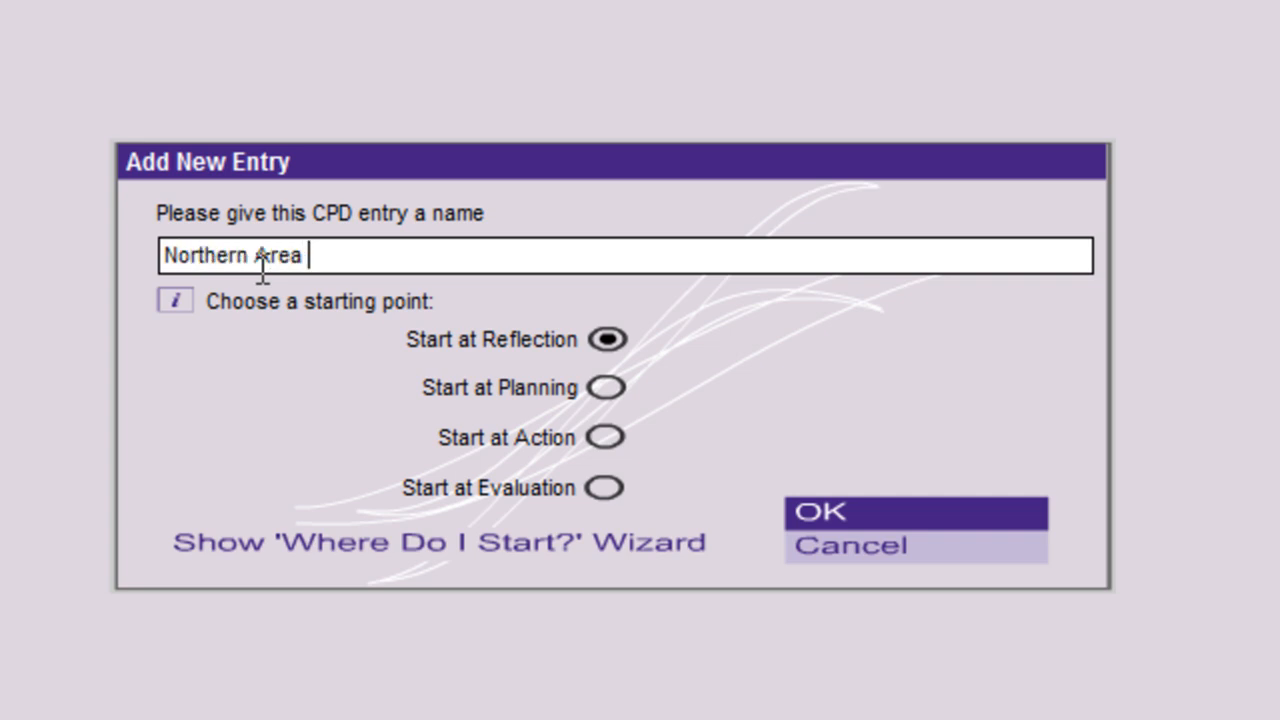
text(Conference)
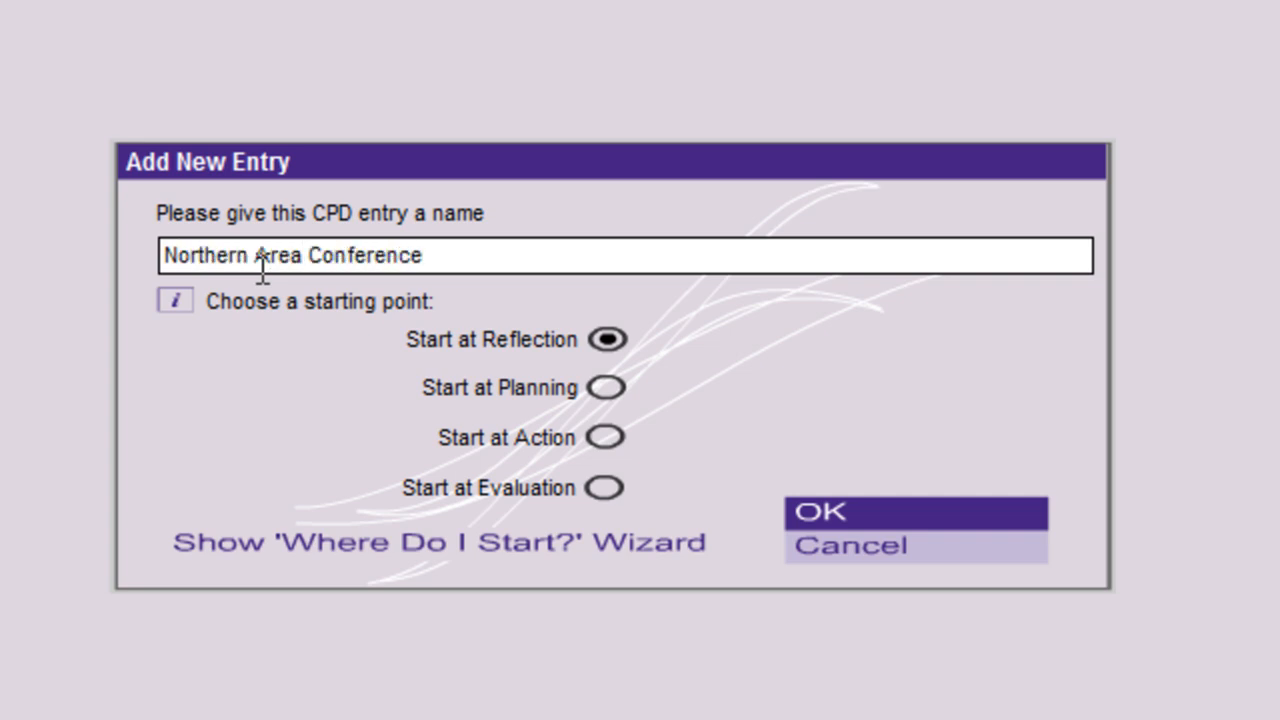
text( - Critical C)
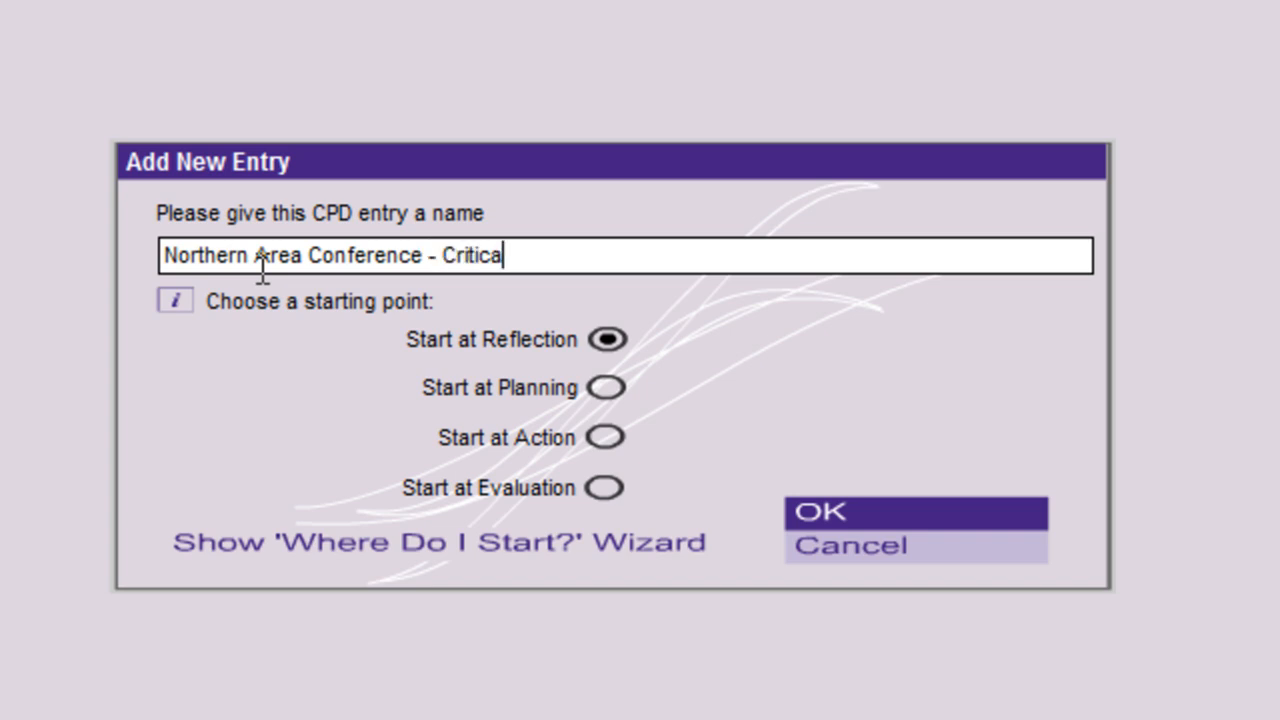
text(are)
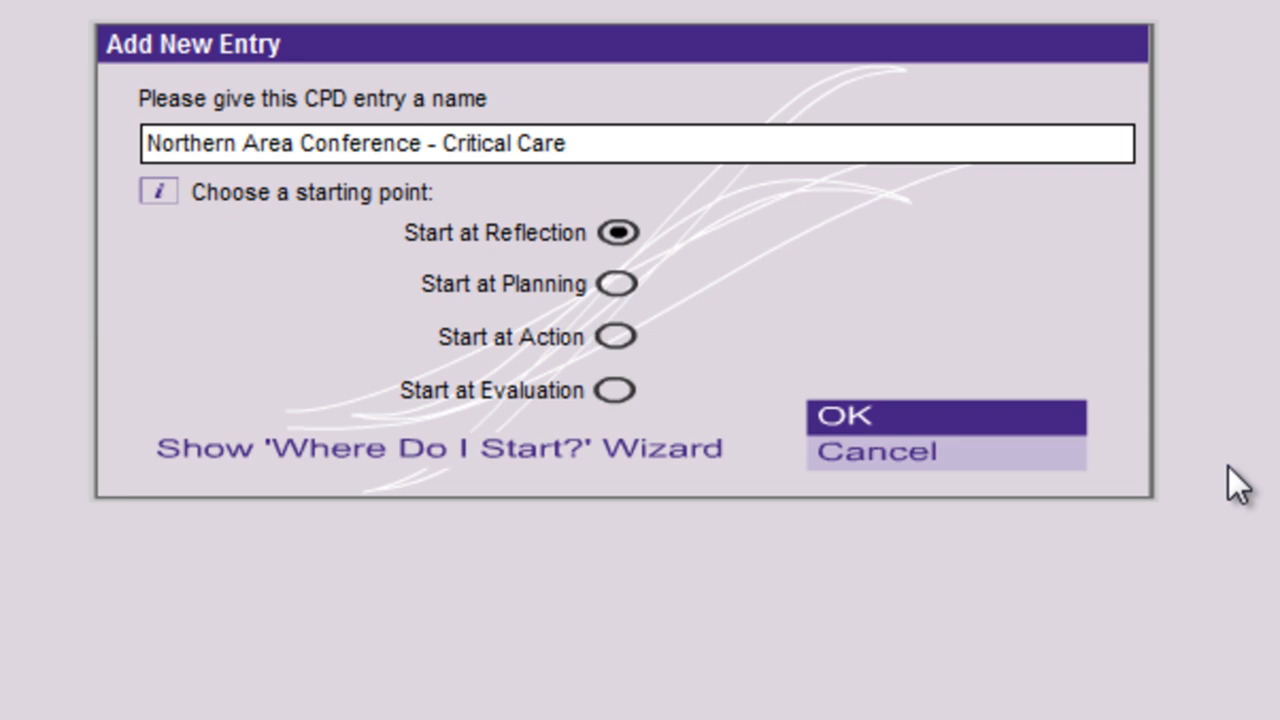
click(607, 332)
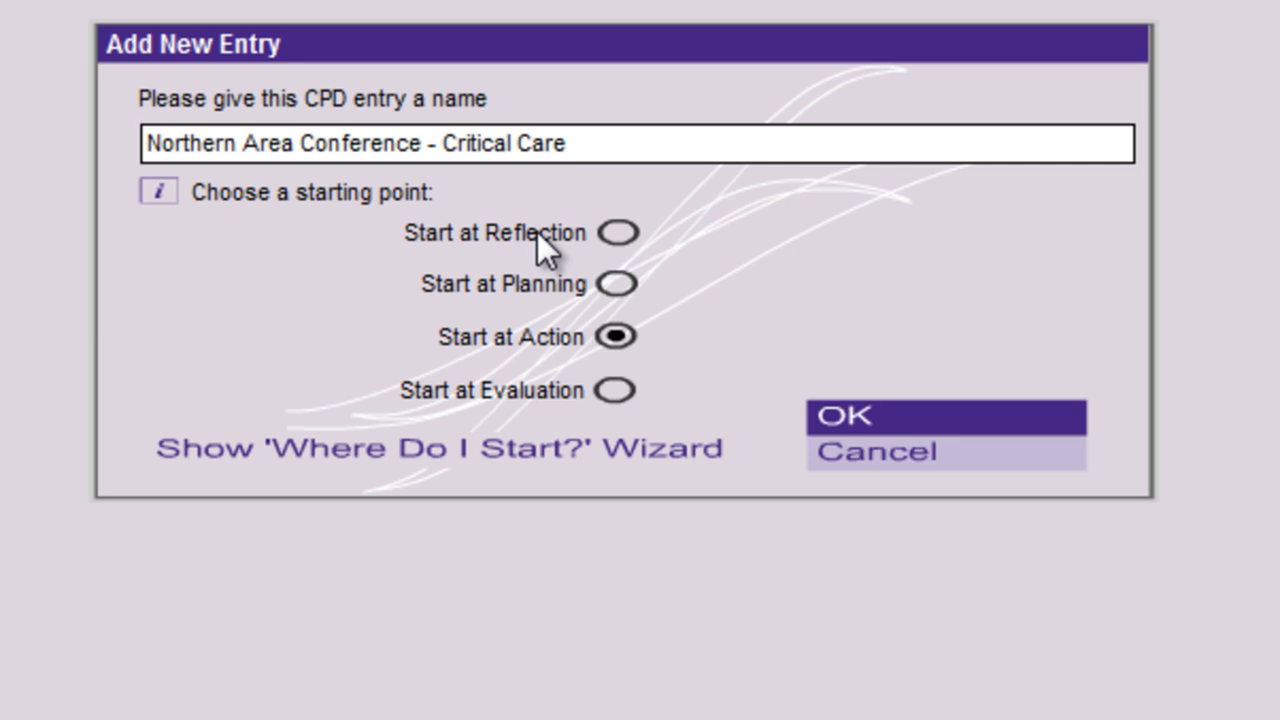
click(850, 418)
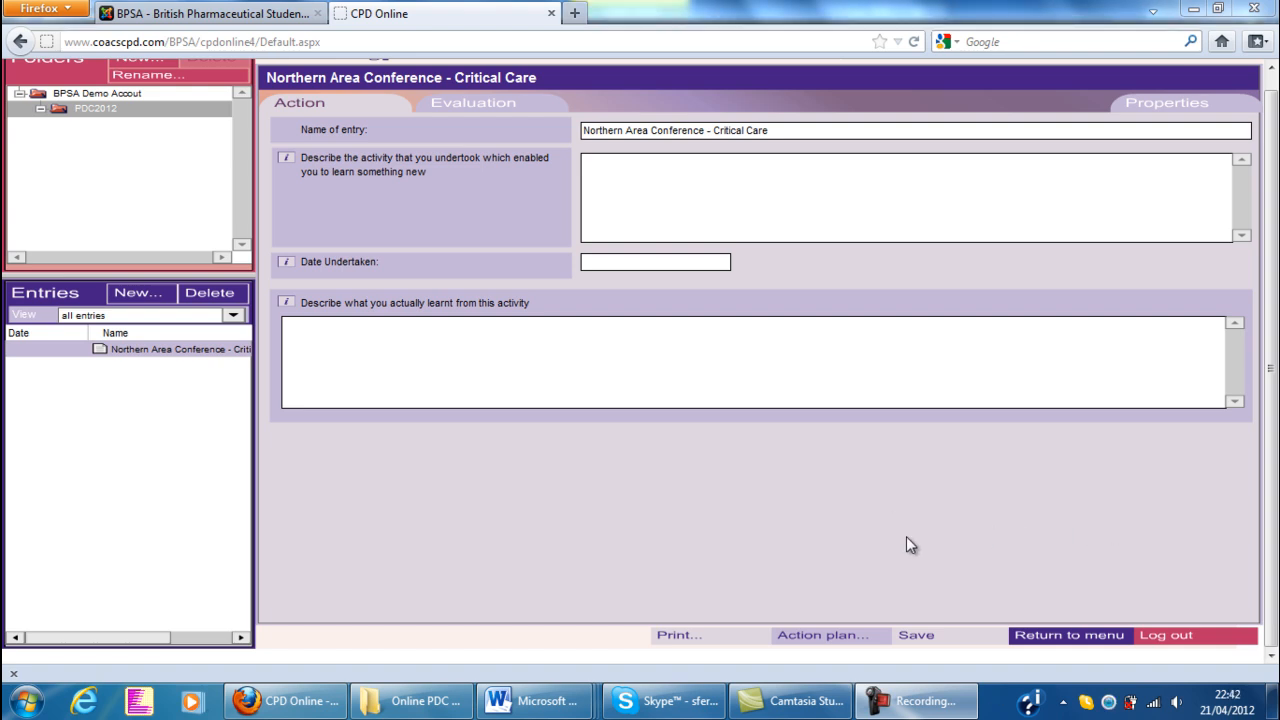
Copy the two-paragraph conference description from the Word form pdp_nac_1_2011 into the entry's activity description in Firefox
mouse_move(530, 700)
click(388, 600)
click(708, 474)
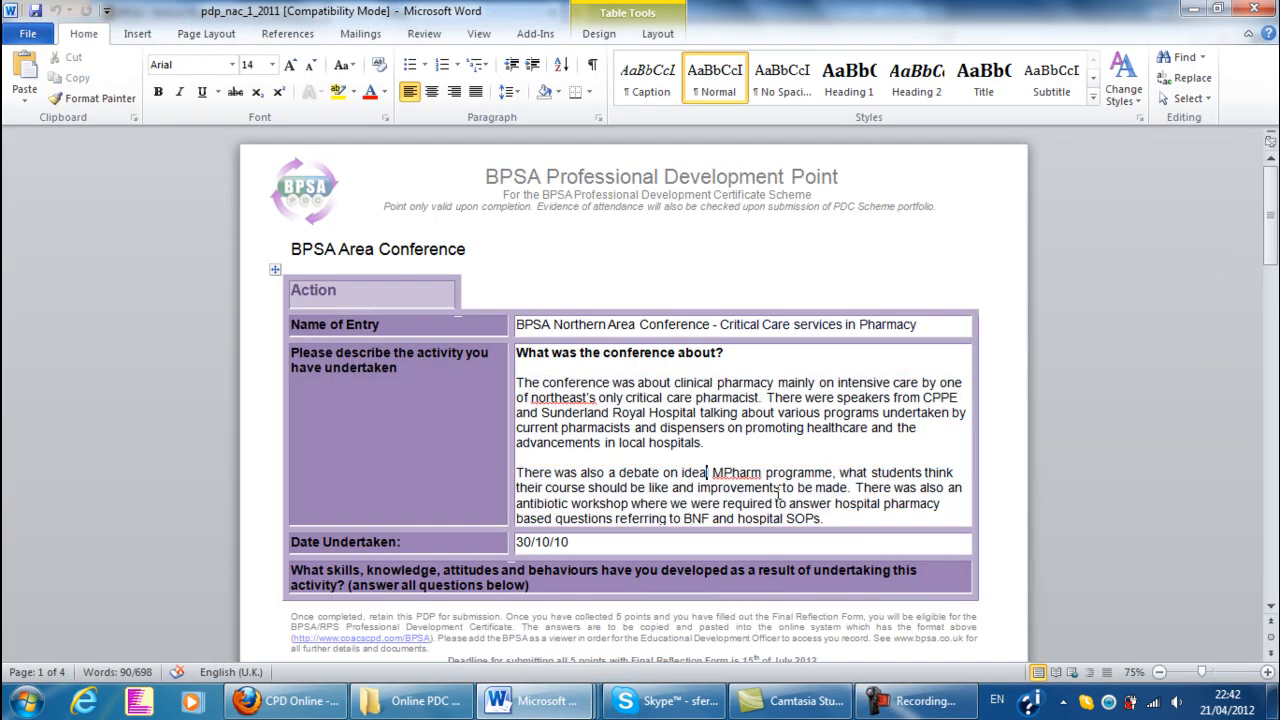
drag(838, 523, 518, 390)
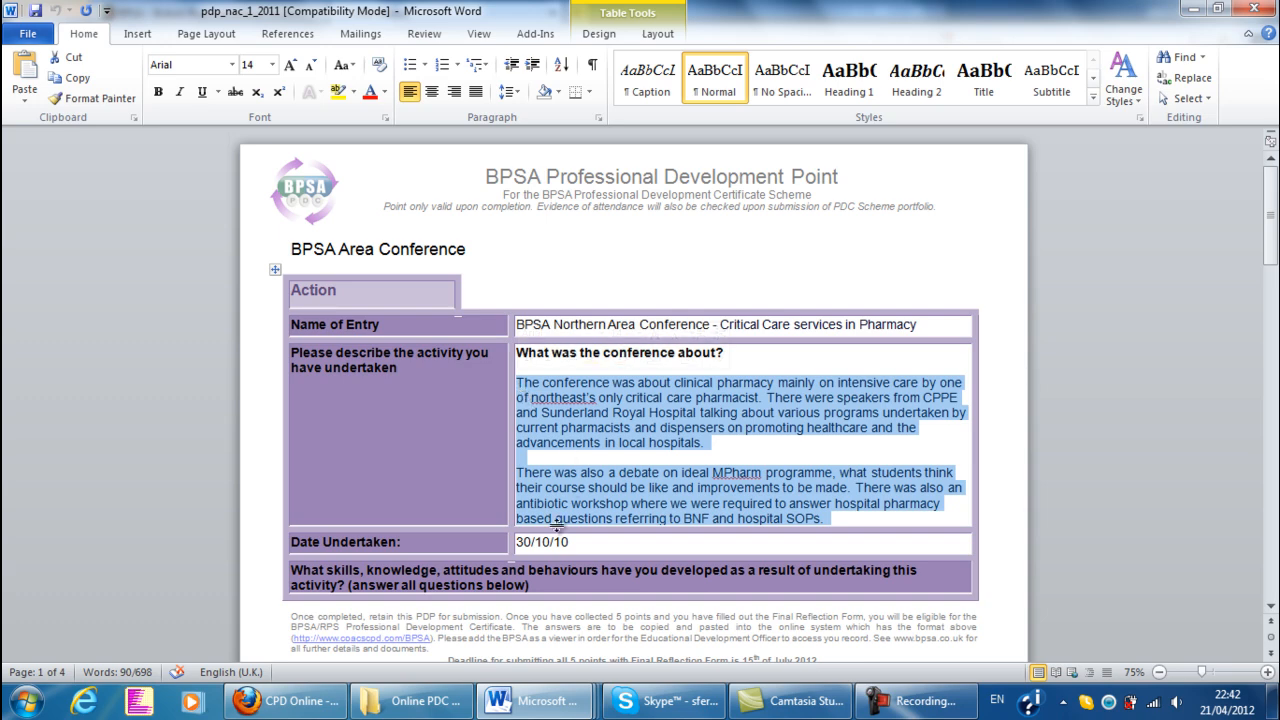
click(290, 700)
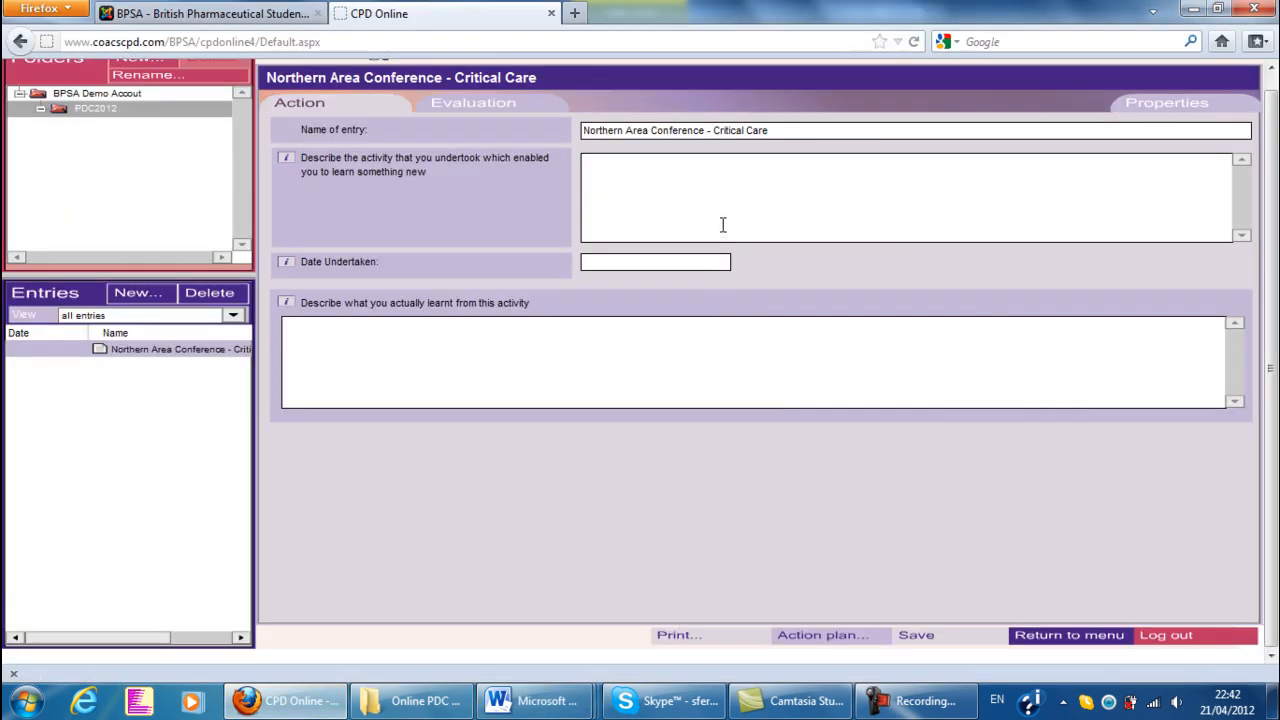
click(709, 217)
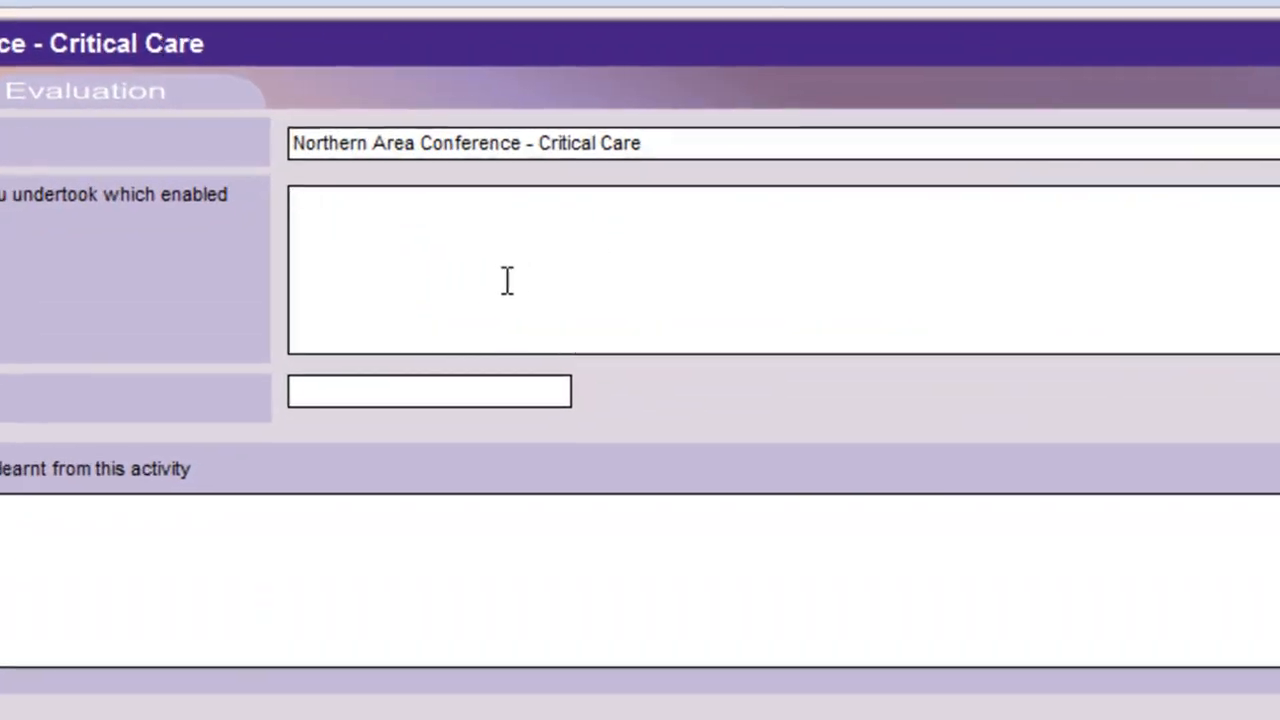
key(ctrl+v)
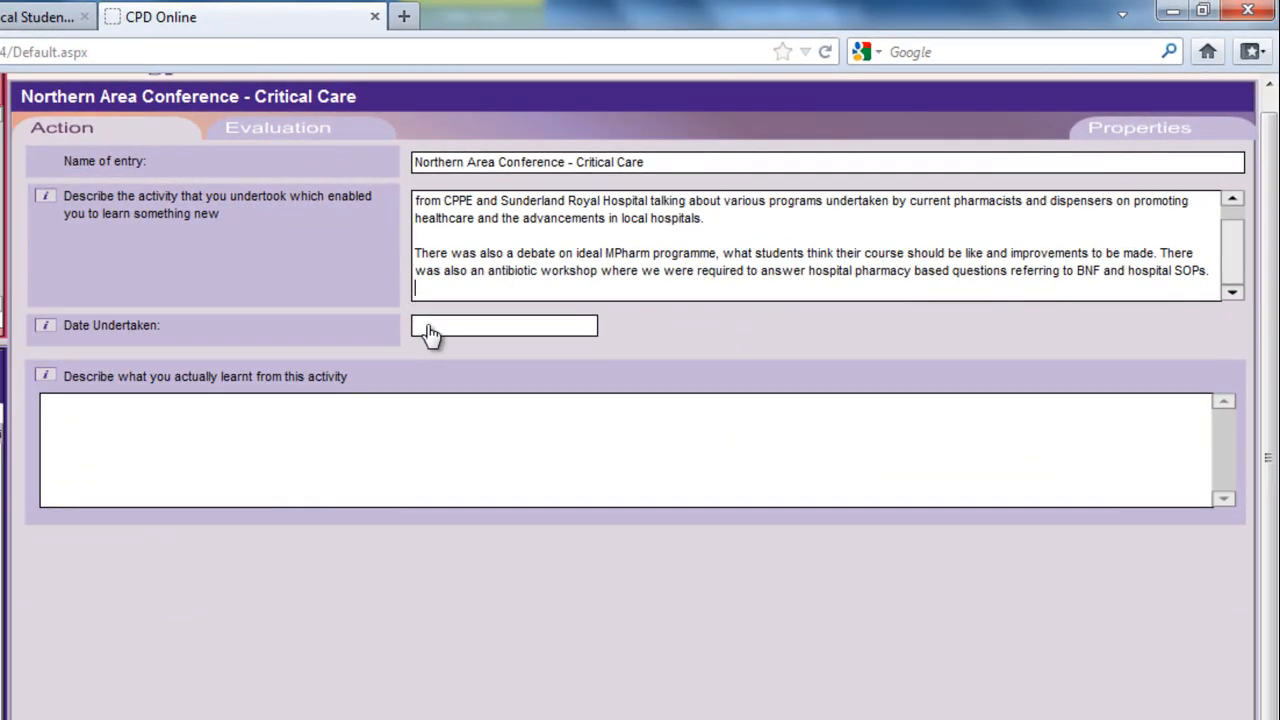
Set the entry's Date Undertaken to 30 October 2010
click(430, 330)
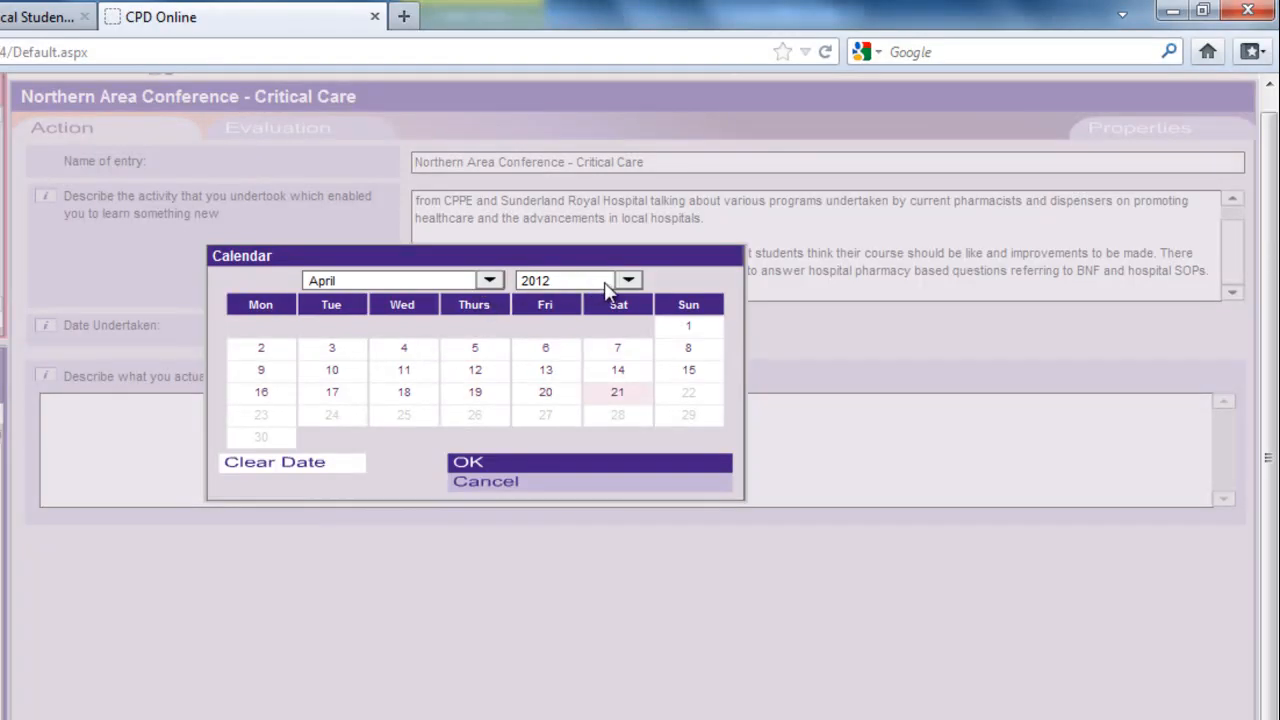
click(607, 289)
click(603, 348)
click(490, 282)
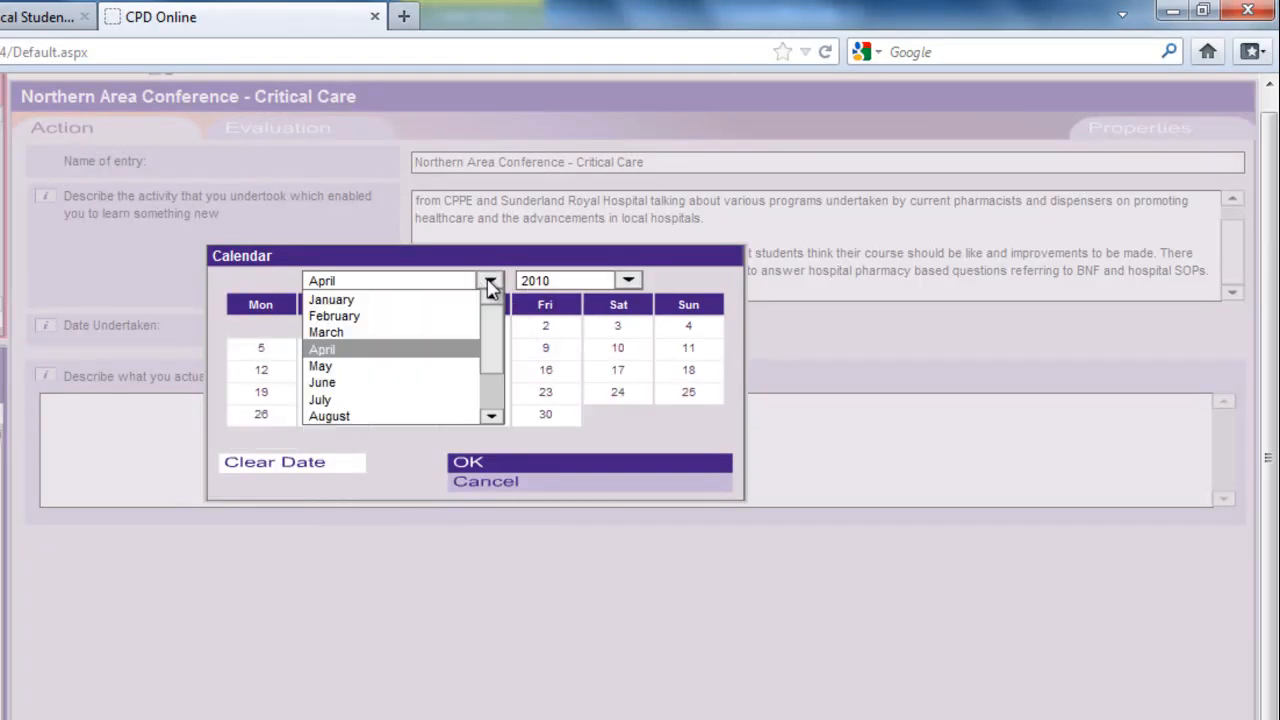
drag(486, 337, 489, 377)
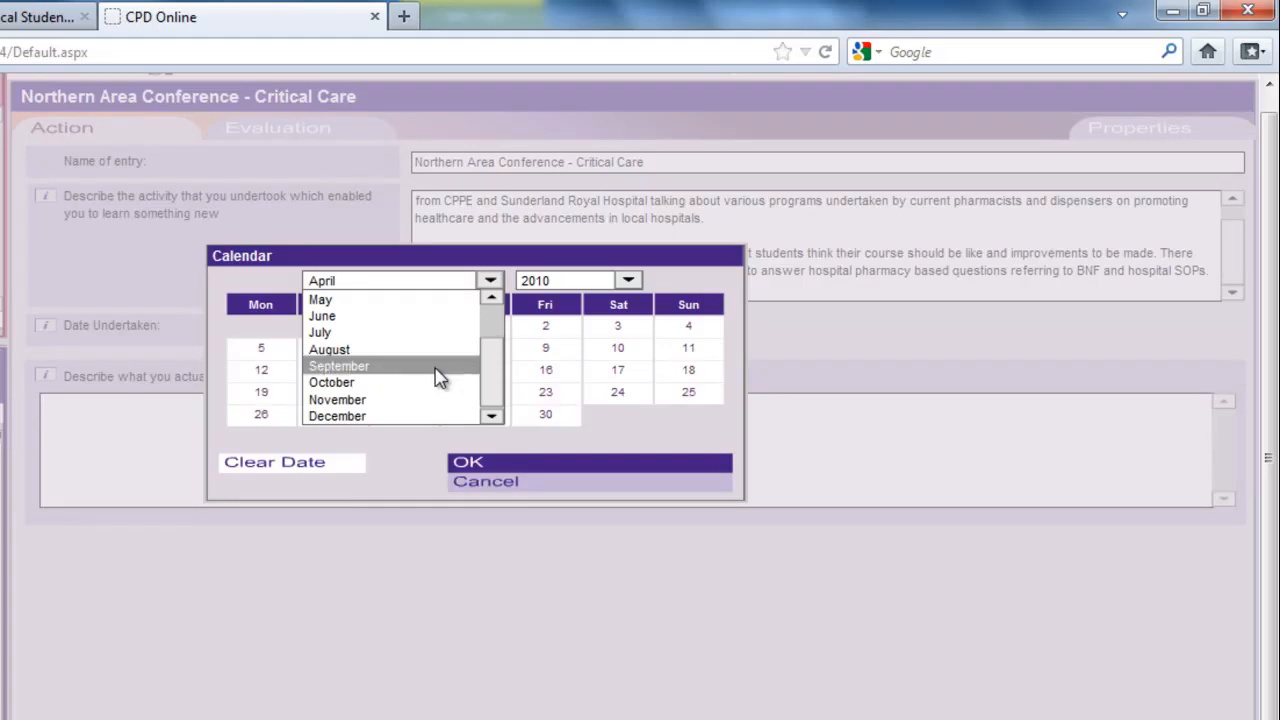
click(424, 383)
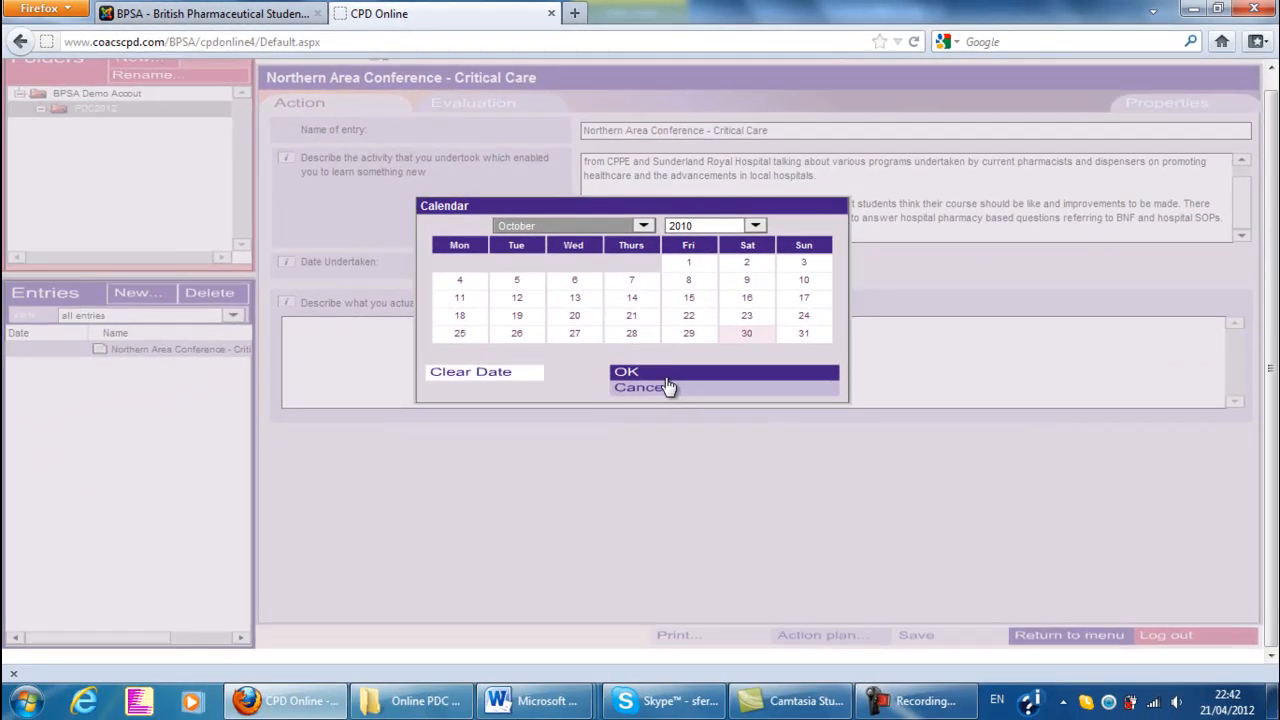
click(660, 391)
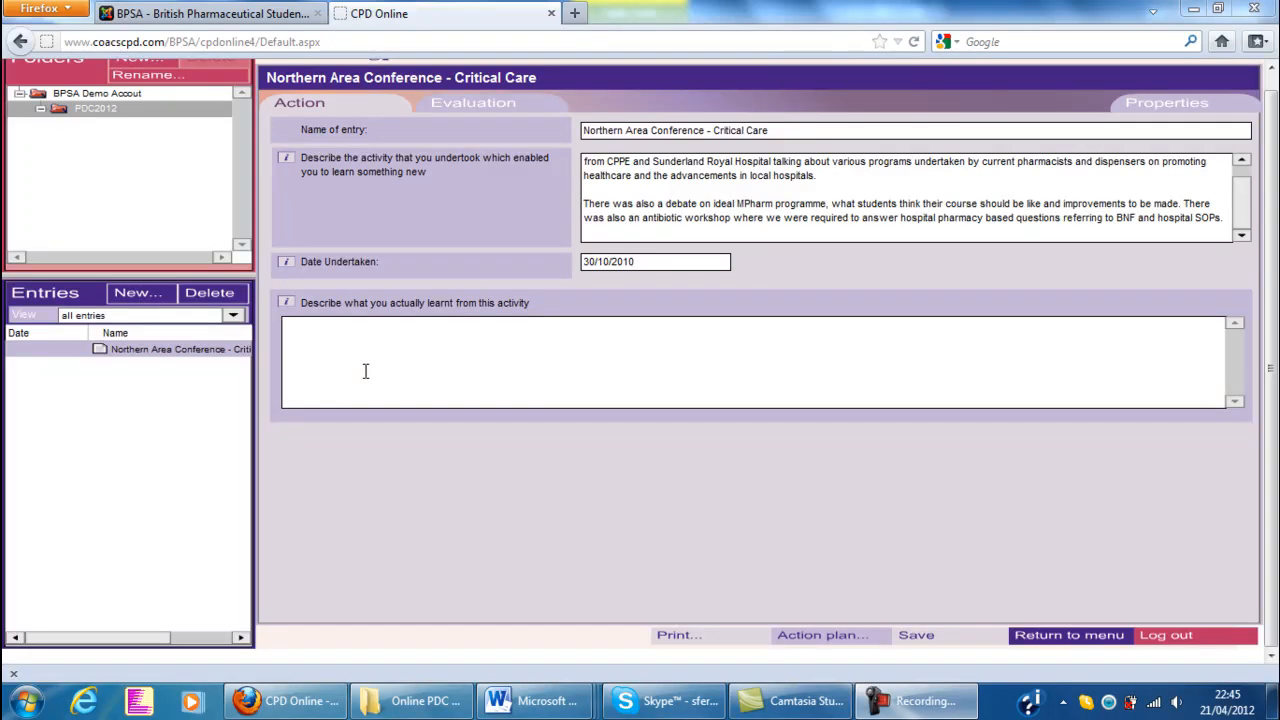
Copy the critical care questions and answers from the Word form pdp_nac_1_2011 into the entry's "Describe what you actually learnt" field in Firefox
mouse_move(508, 697)
click(336, 594)
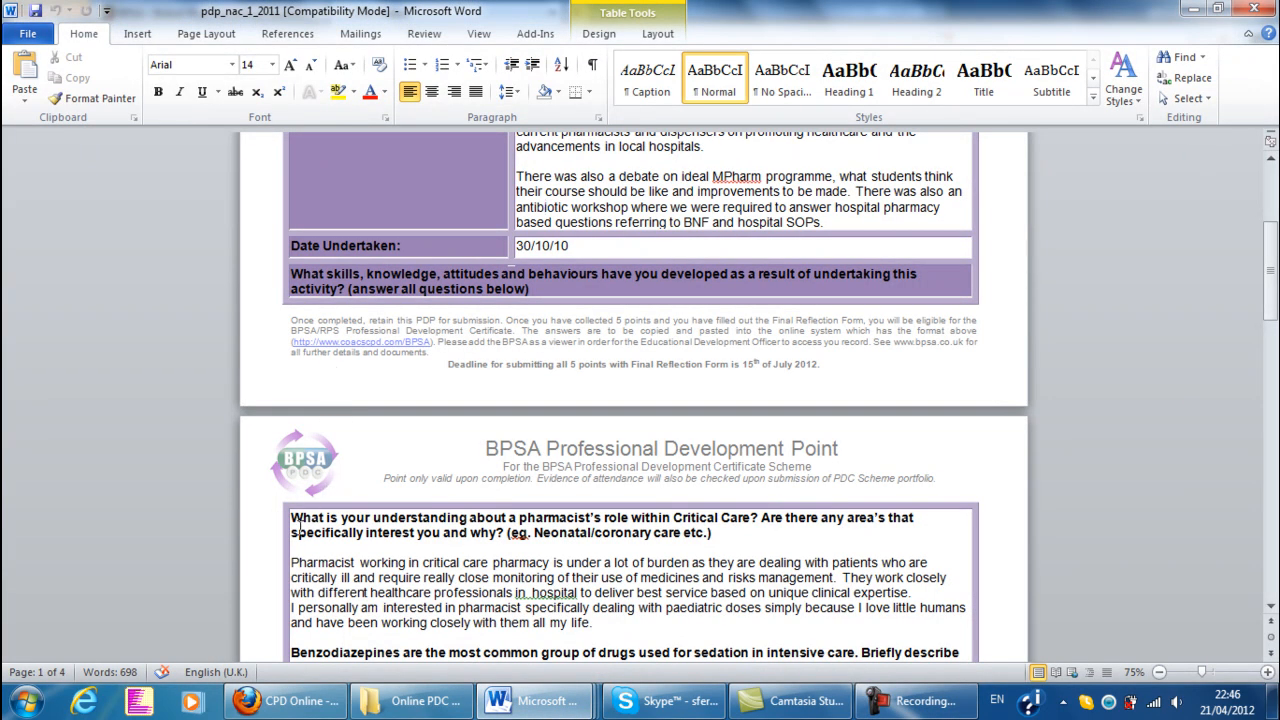
drag(291, 517, 416, 607)
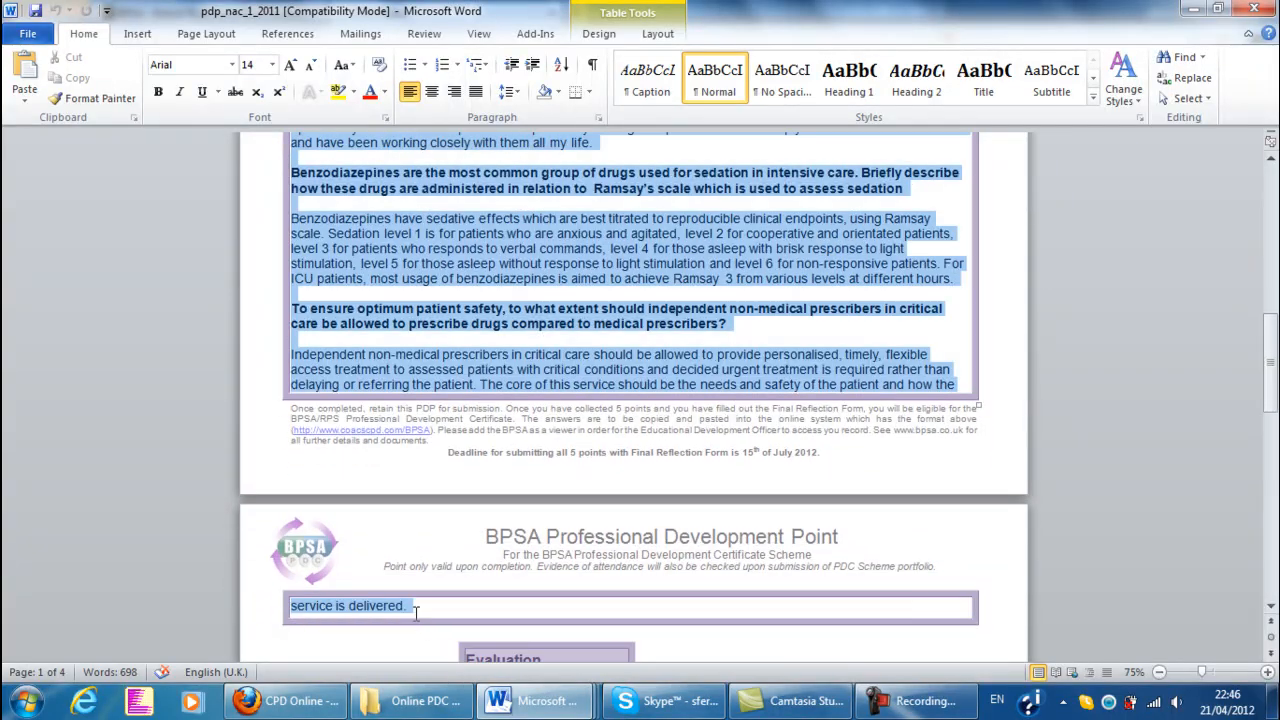
right_click(403, 359)
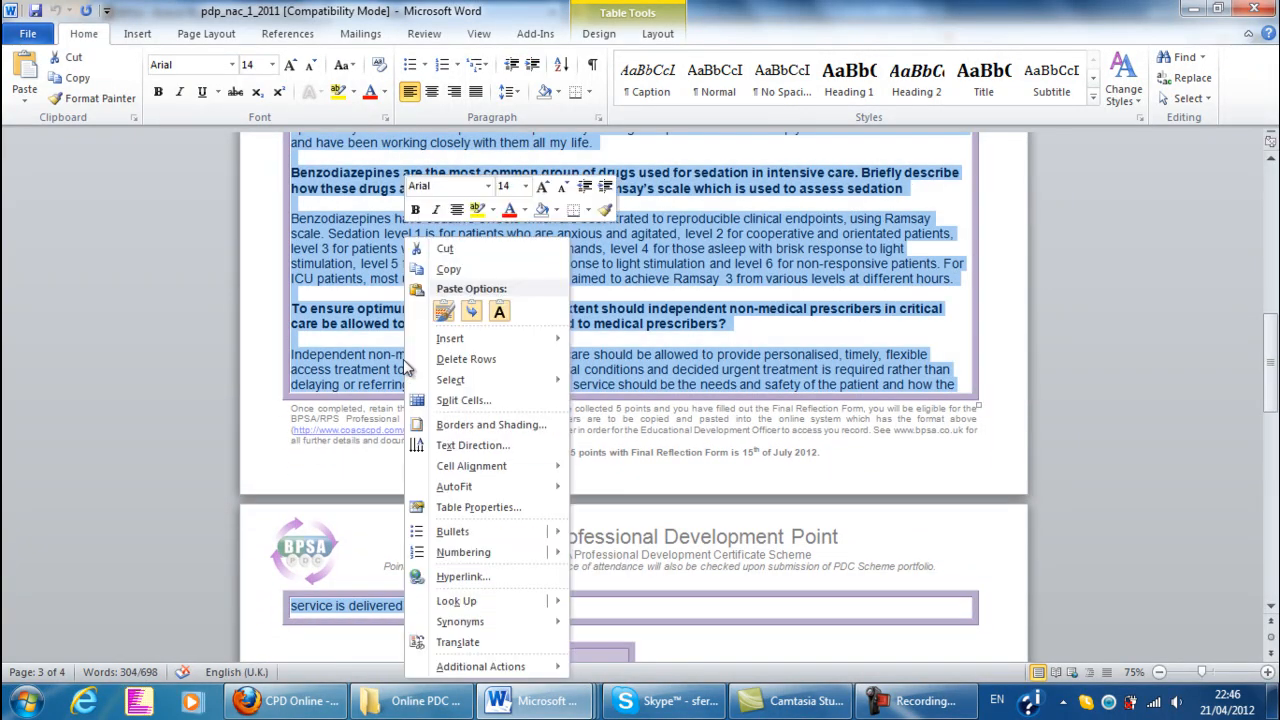
click(448, 269)
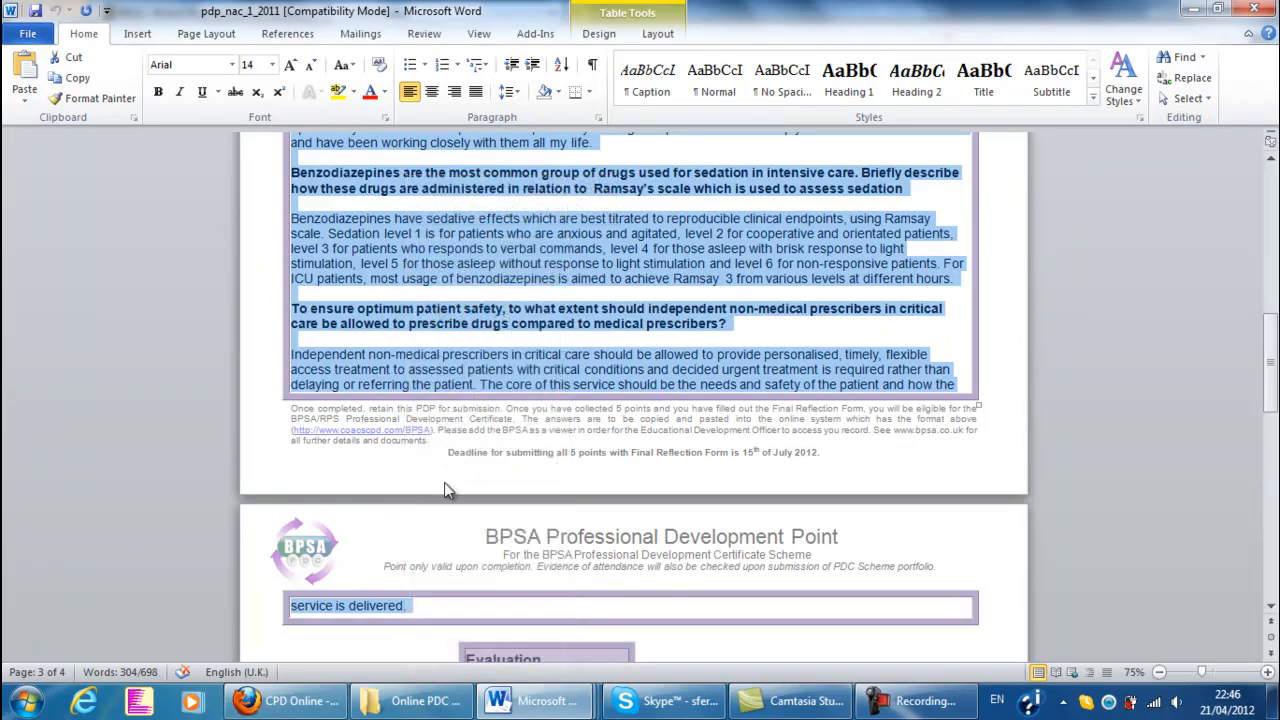
click(285, 700)
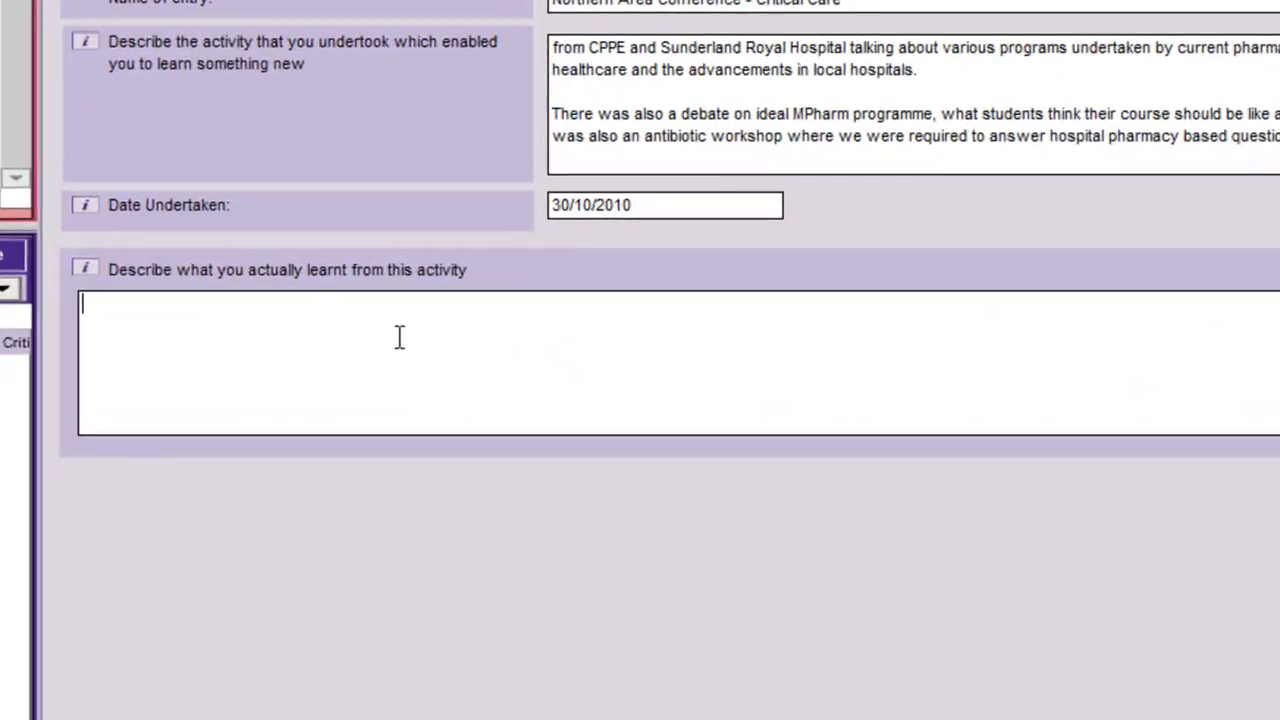
right_click(481, 336)
click(448, 408)
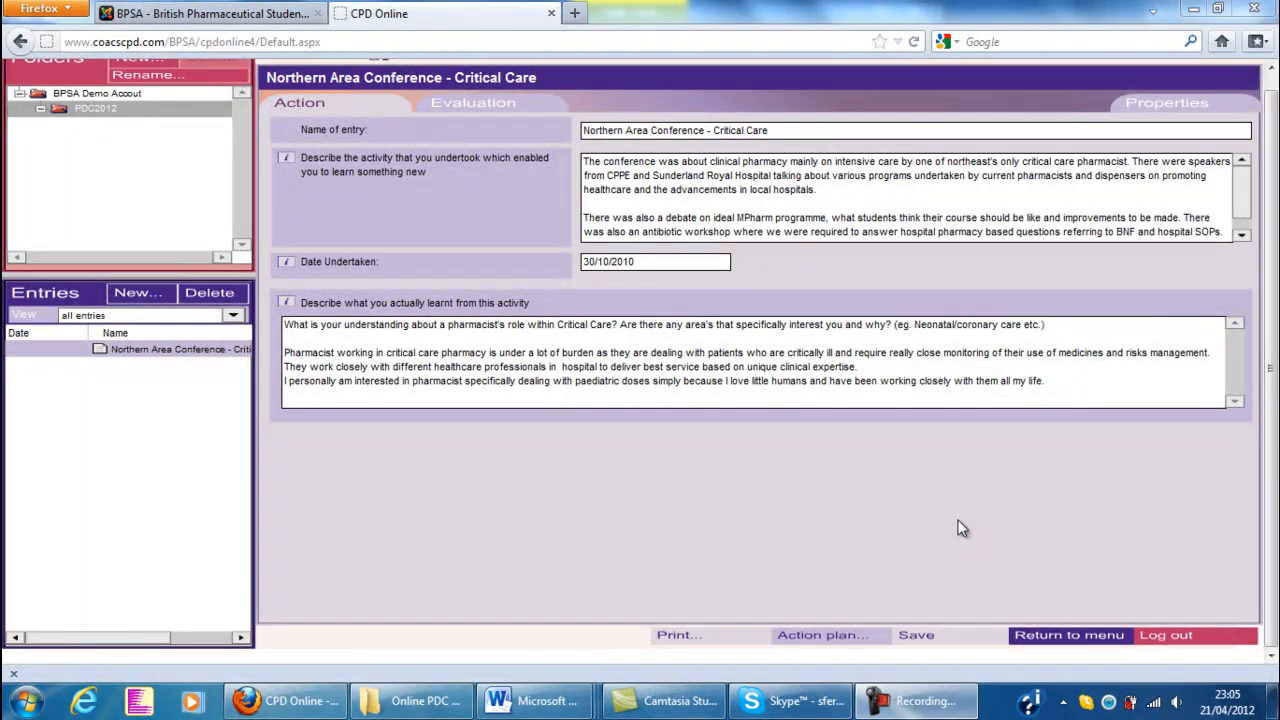
Copy the Word form's answer on how the learning will be applied into the entry's evaluation field about benefit to practice in Firefox
click(495, 109)
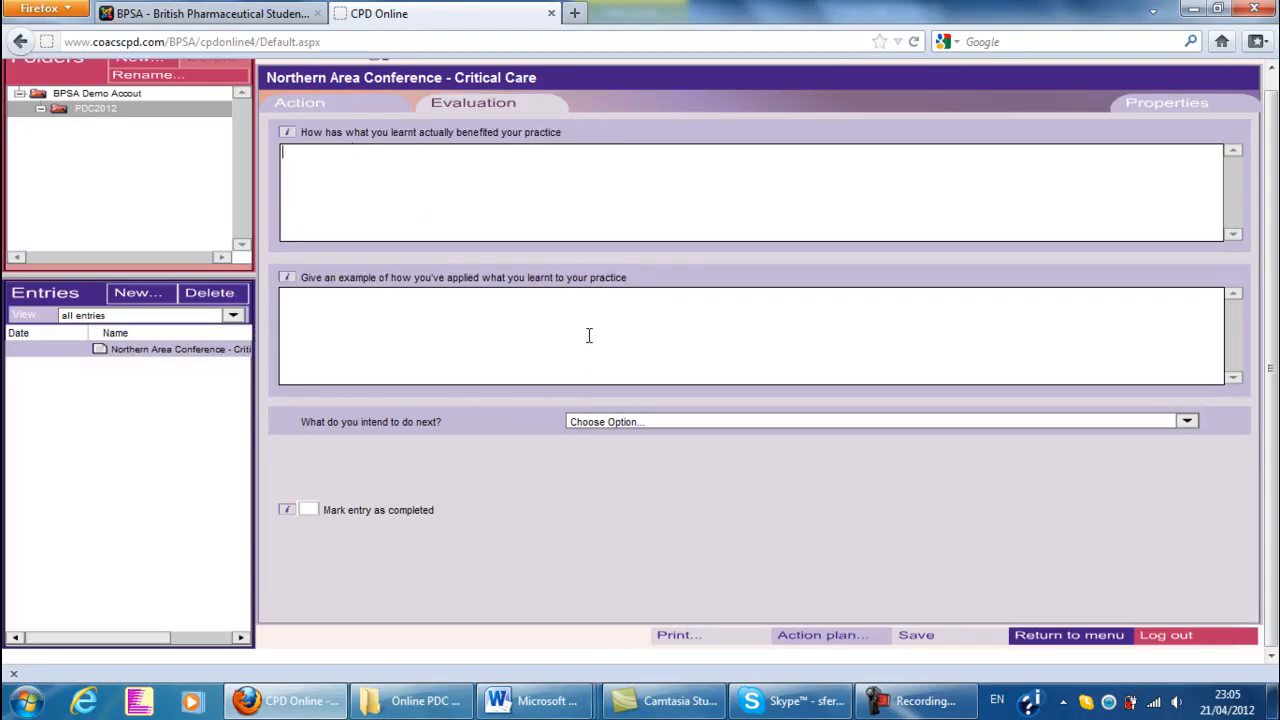
mouse_move(530, 700)
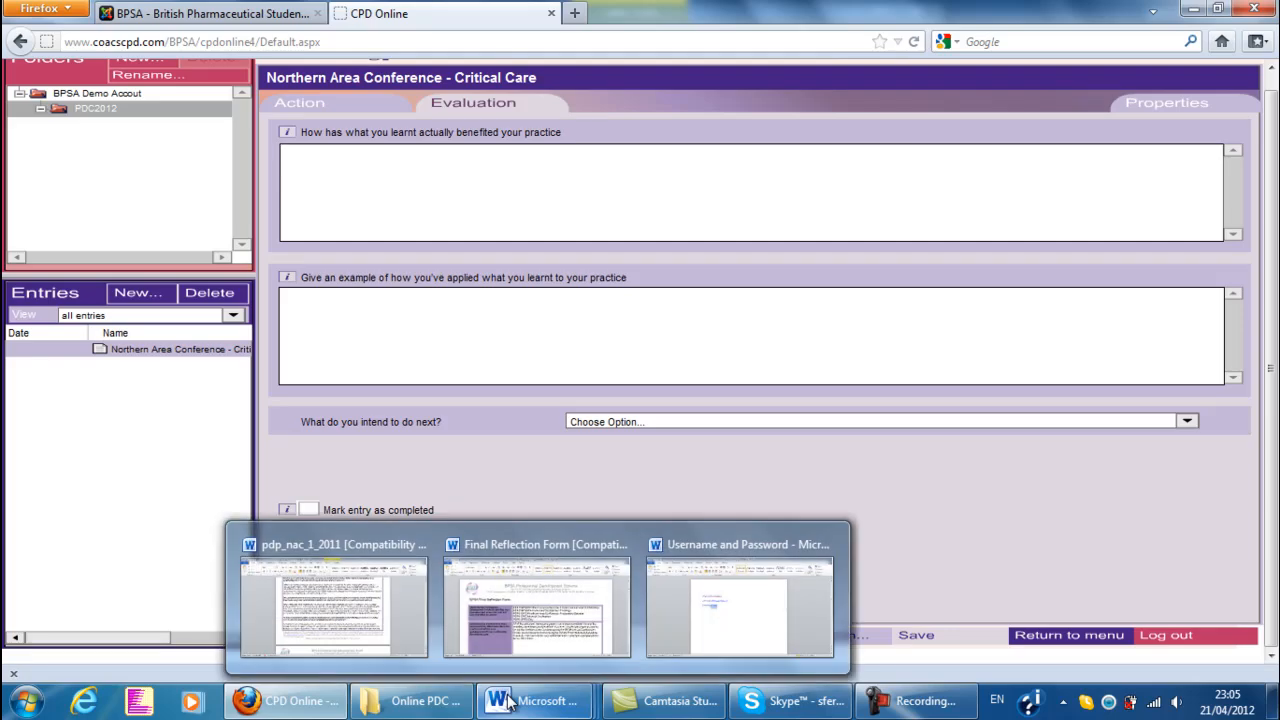
click(363, 577)
scroll(507, 432, down, 15)
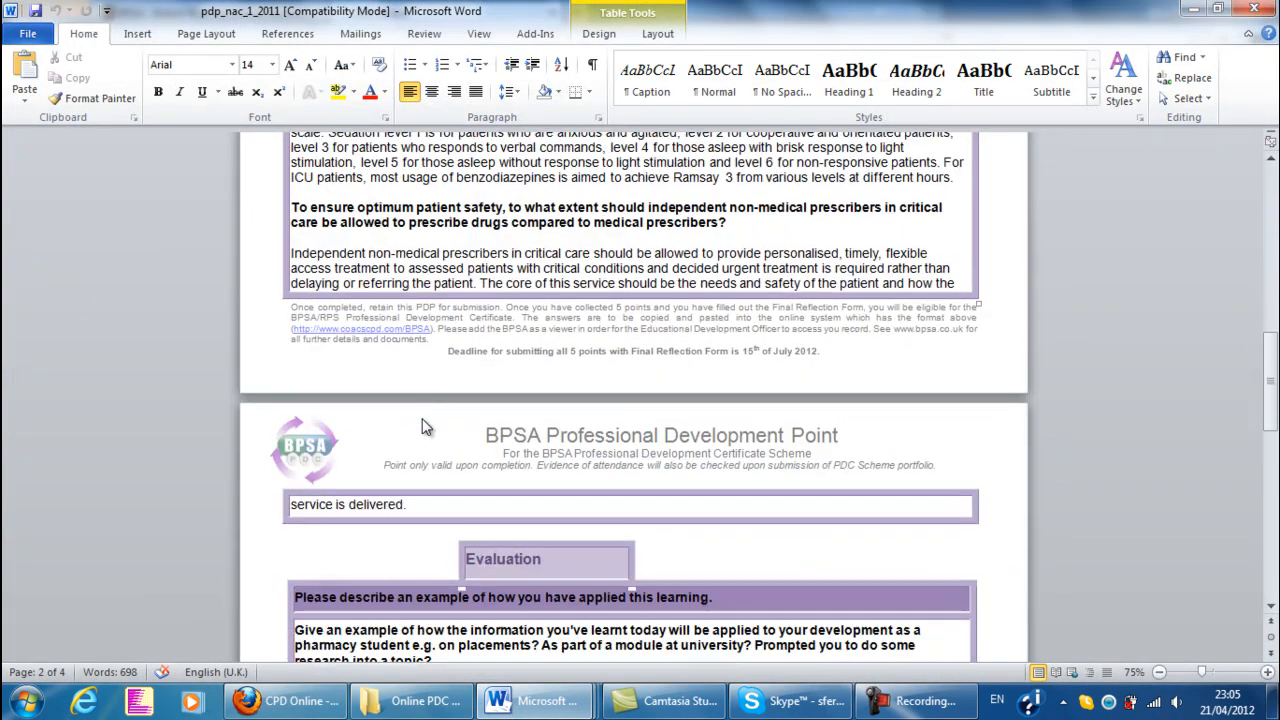
drag(876, 444, 295, 361)
right_click(320, 358)
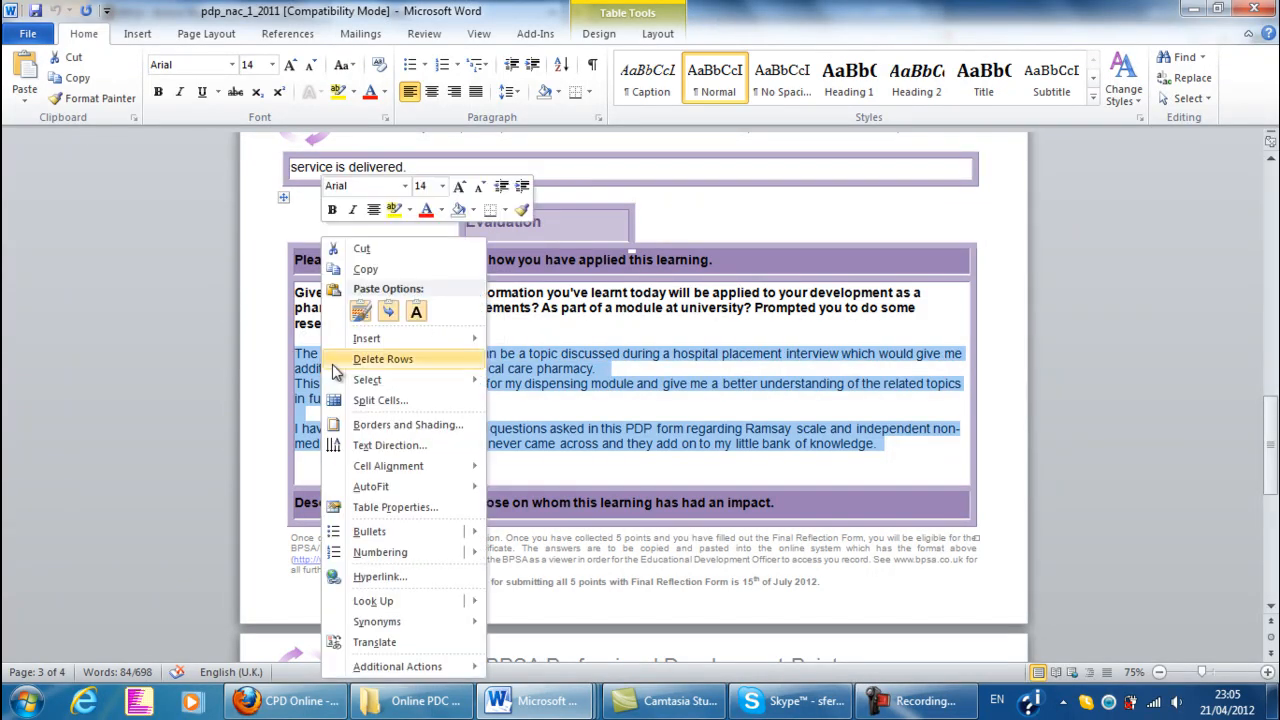
click(365, 269)
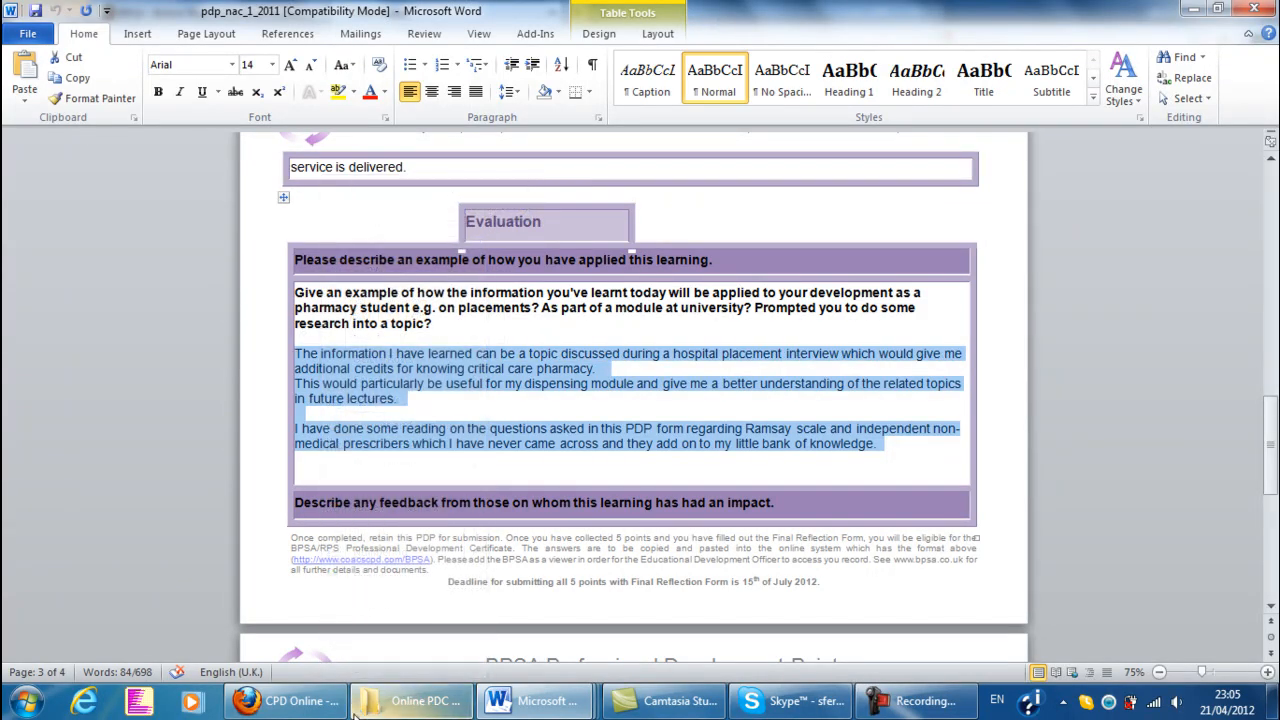
click(285, 700)
right_click(405, 207)
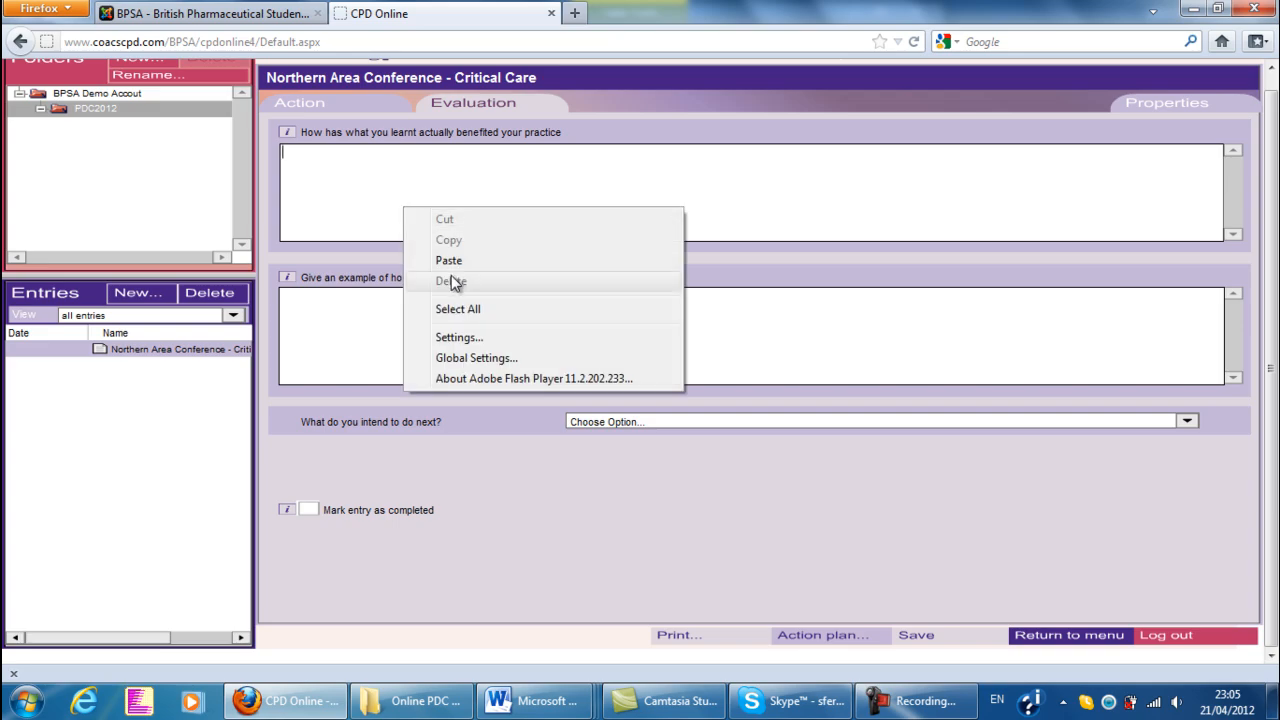
click(449, 260)
Copy the Word form's answer on how the conference benefited development into the evaluation's applied-learning example field in Firefox
mouse_move(495, 698)
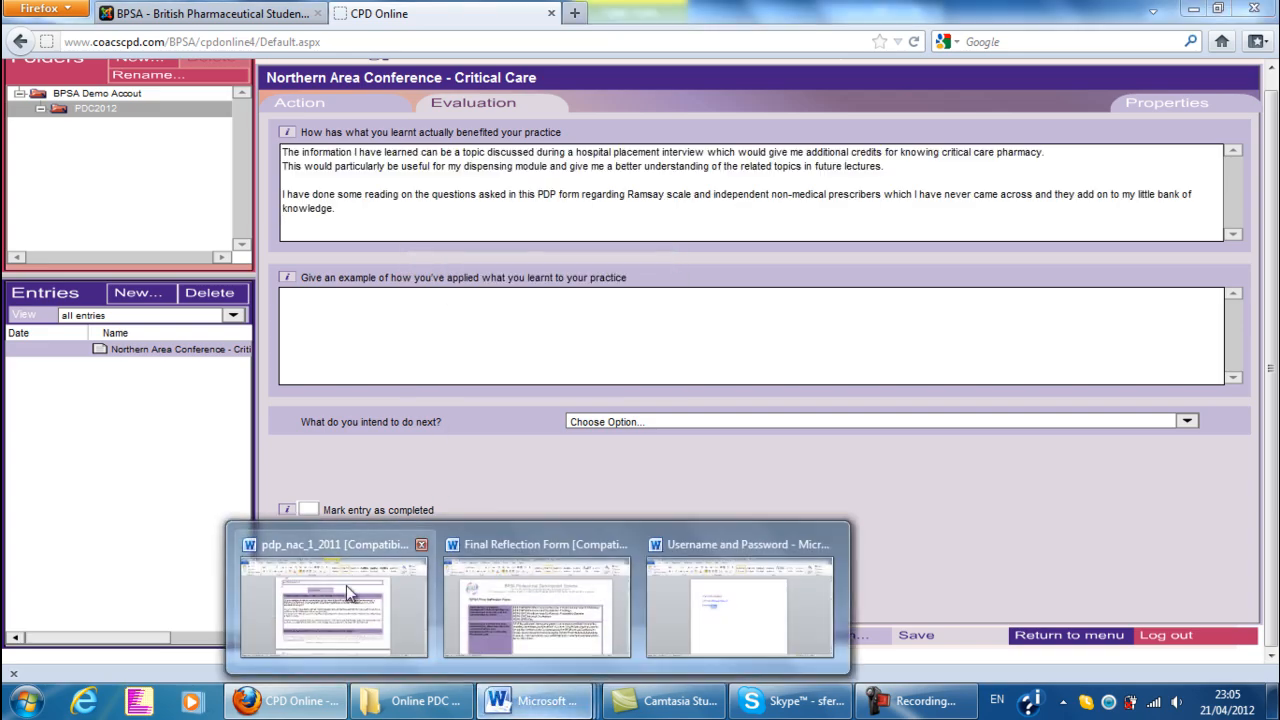
click(346, 582)
scroll(444, 445, down, 5)
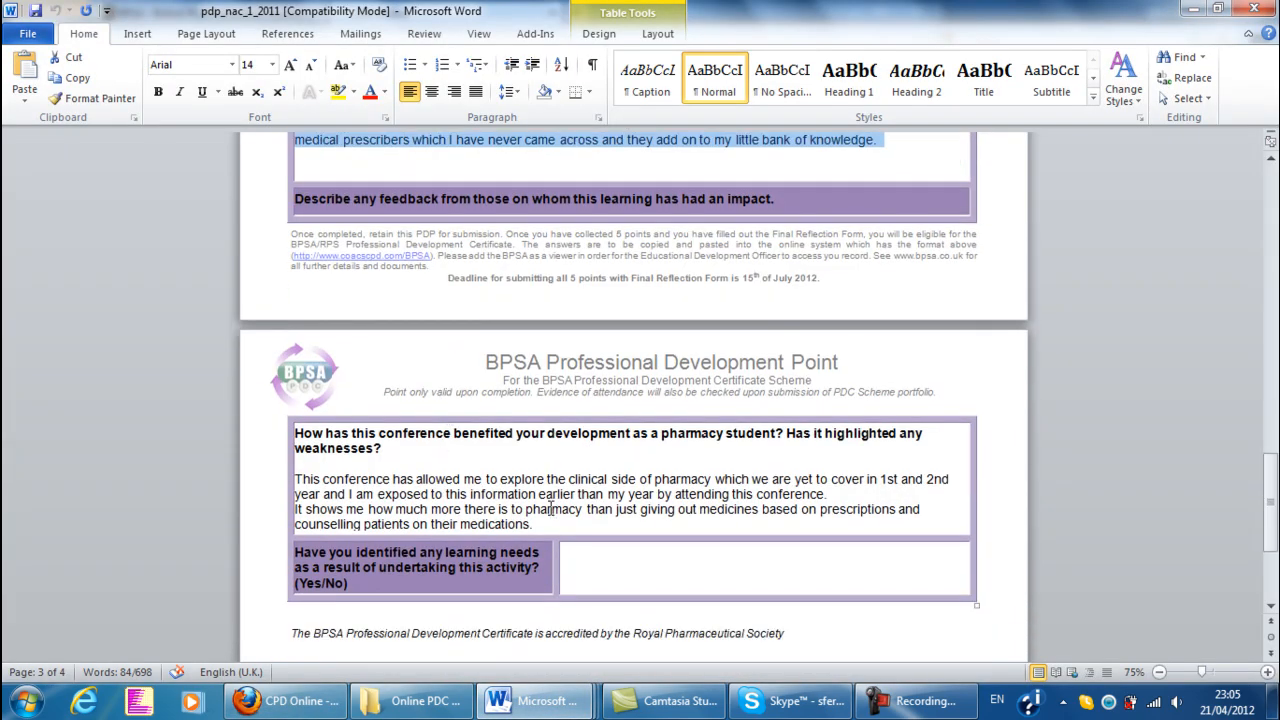
drag(540, 524, 290, 478)
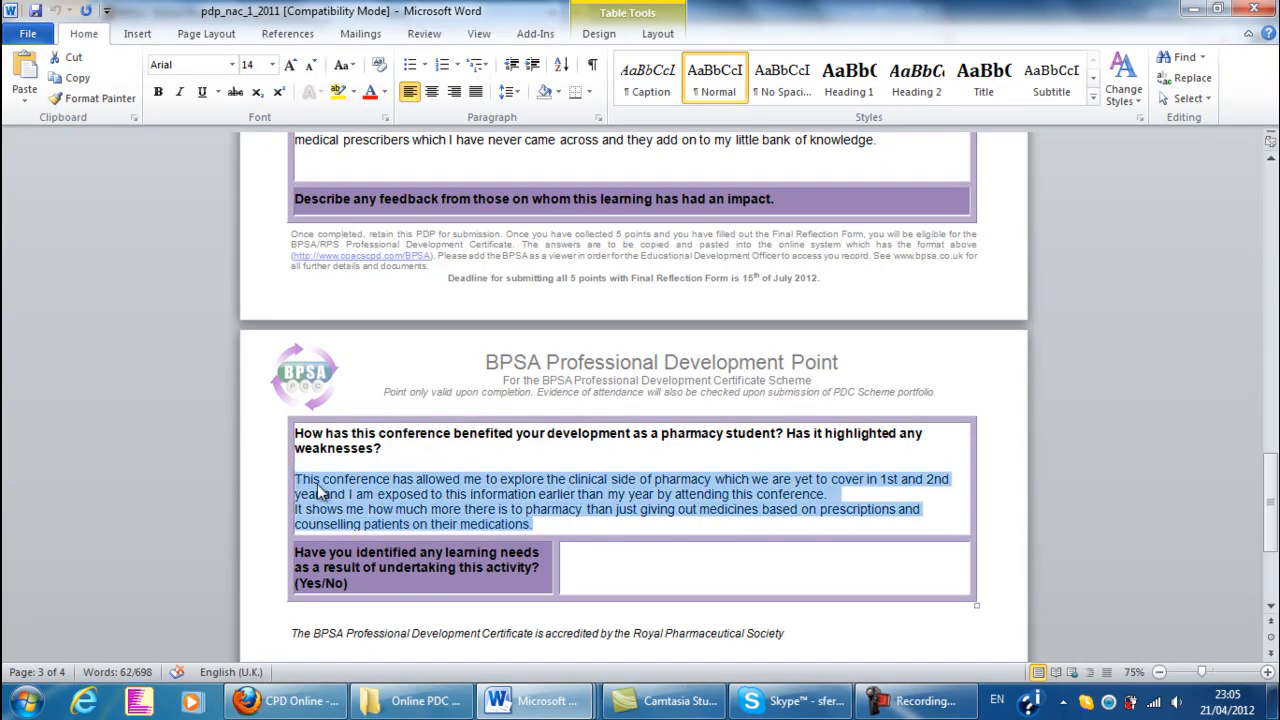
right_click(316, 490)
click(362, 76)
click(285, 700)
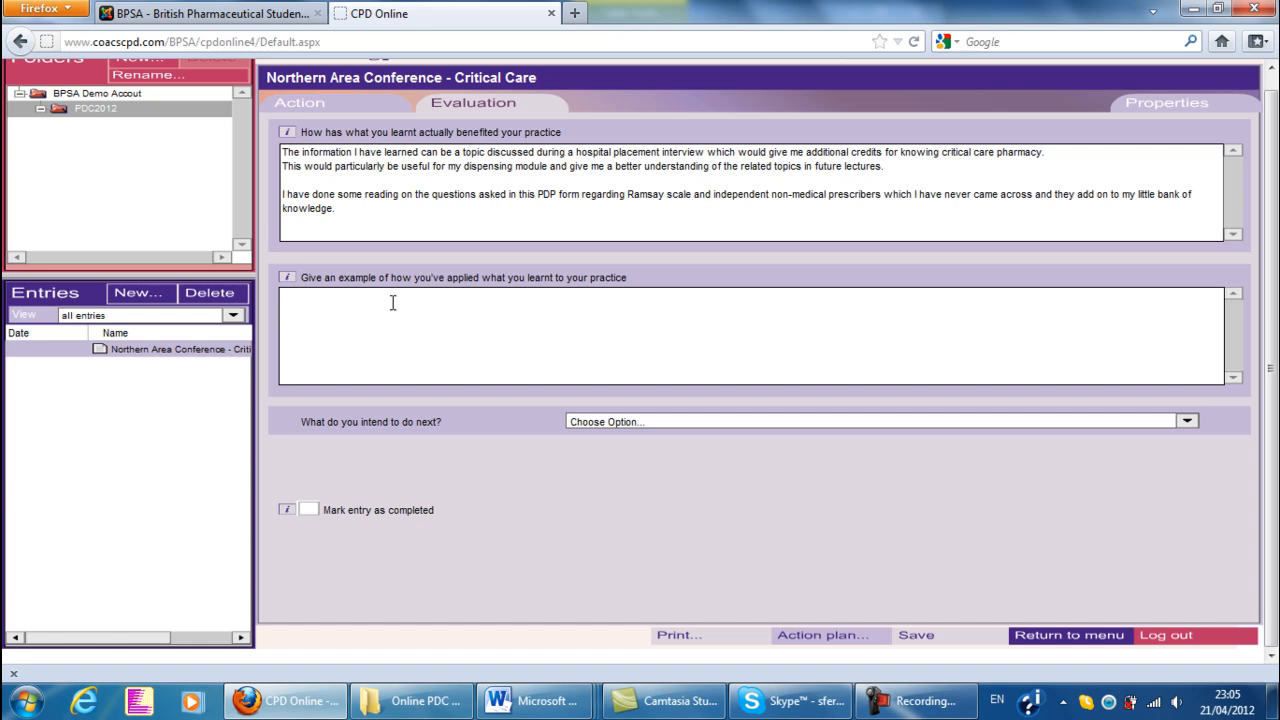
right_click(393, 302)
click(423, 358)
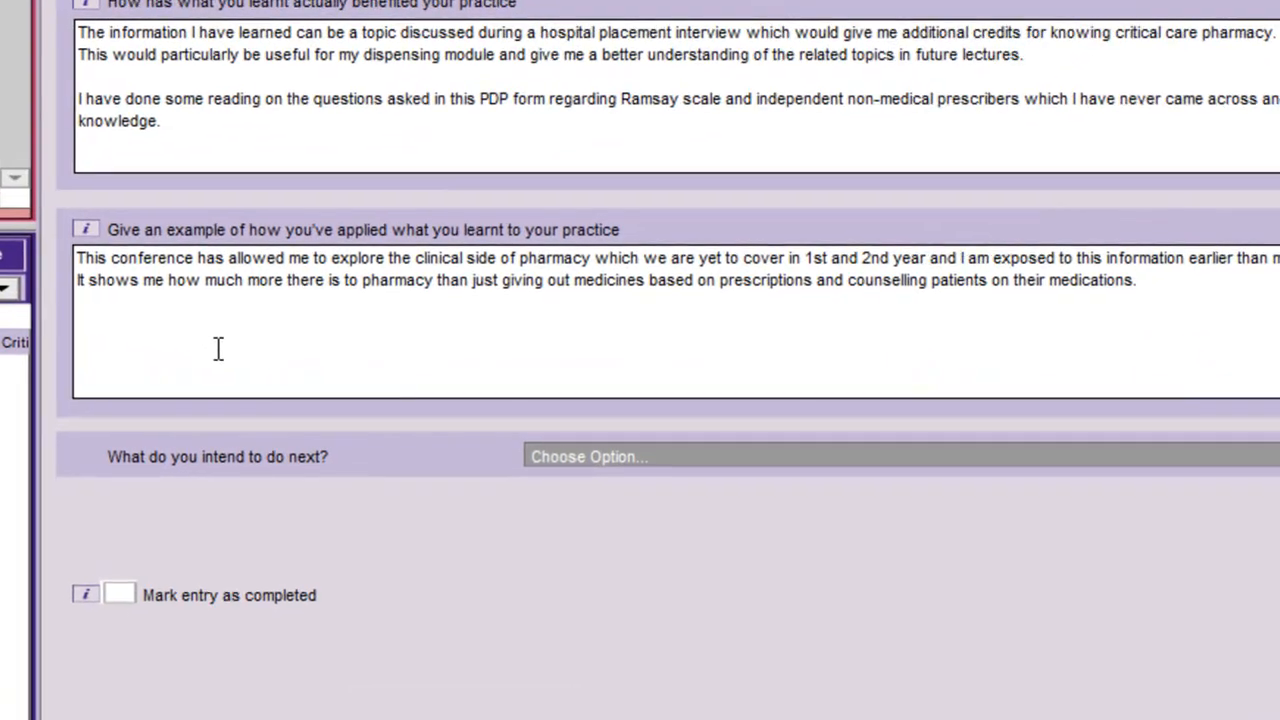
Set the next intention to "Nothing, I've learnt enough for what I need" and mark the entry as completed
click(528, 458)
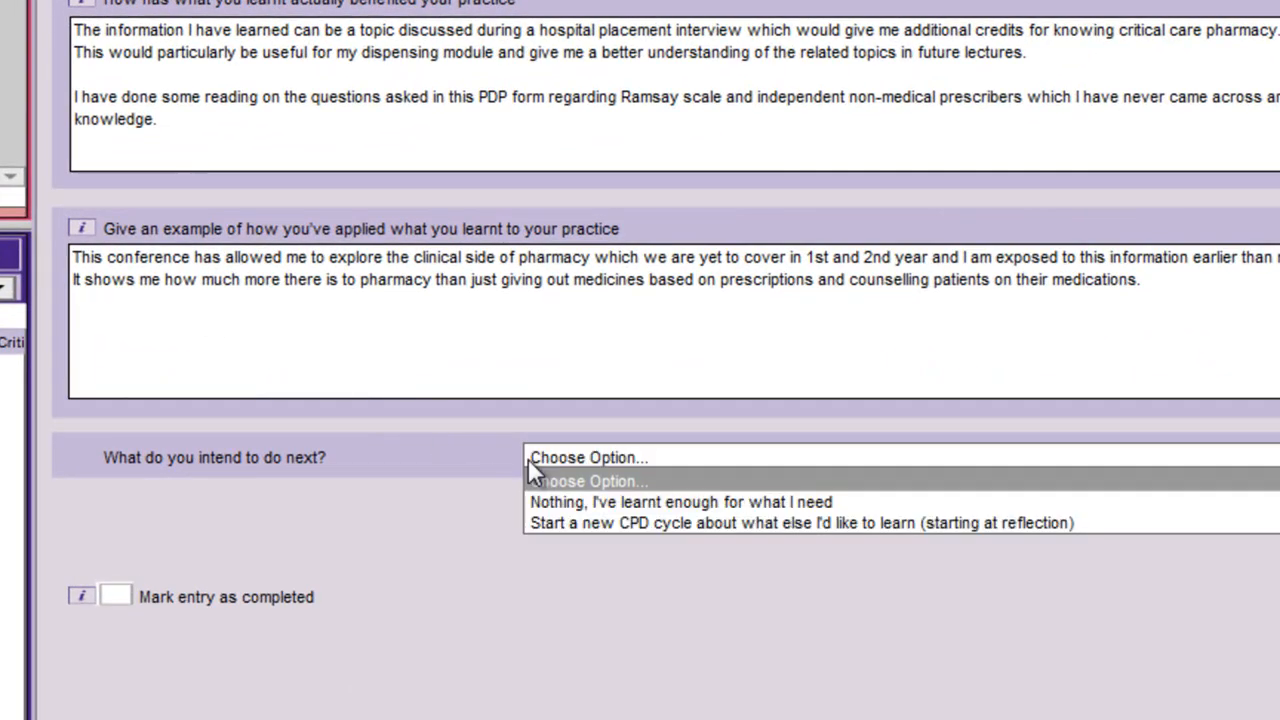
click(586, 502)
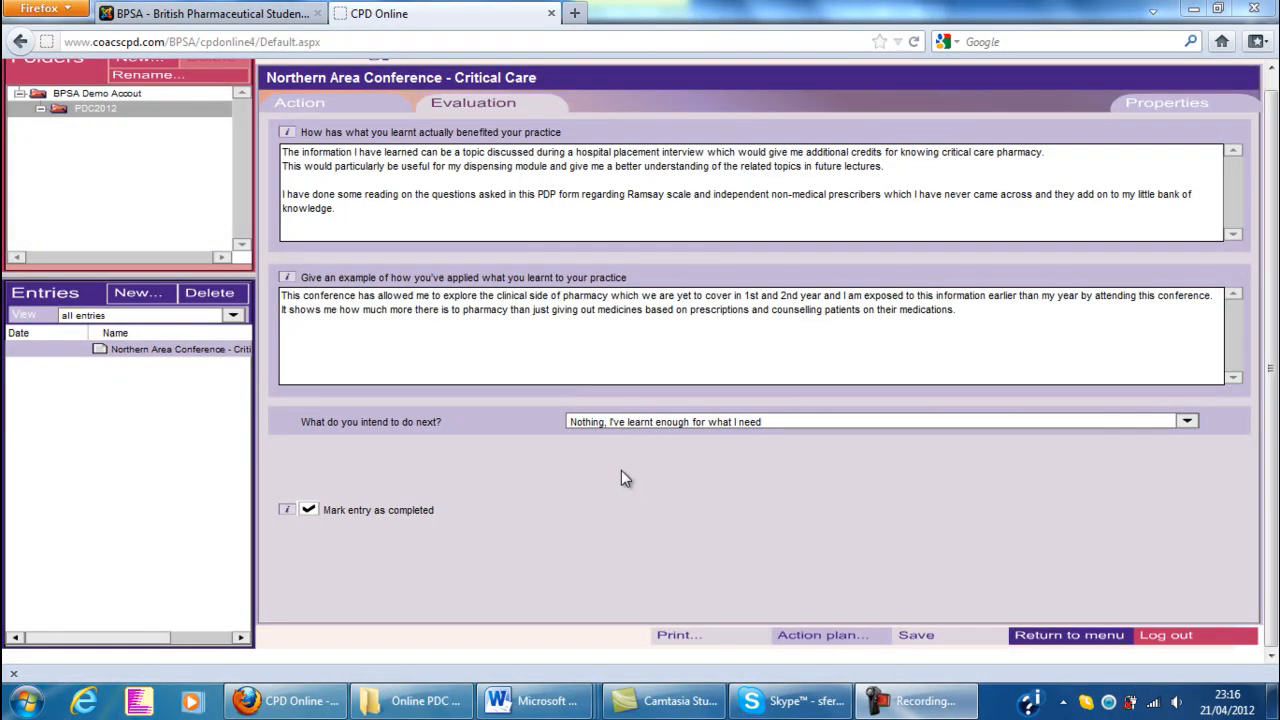
Include the Northern Area Conference entry in the submission to the BPSA through its properties
click(1172, 108)
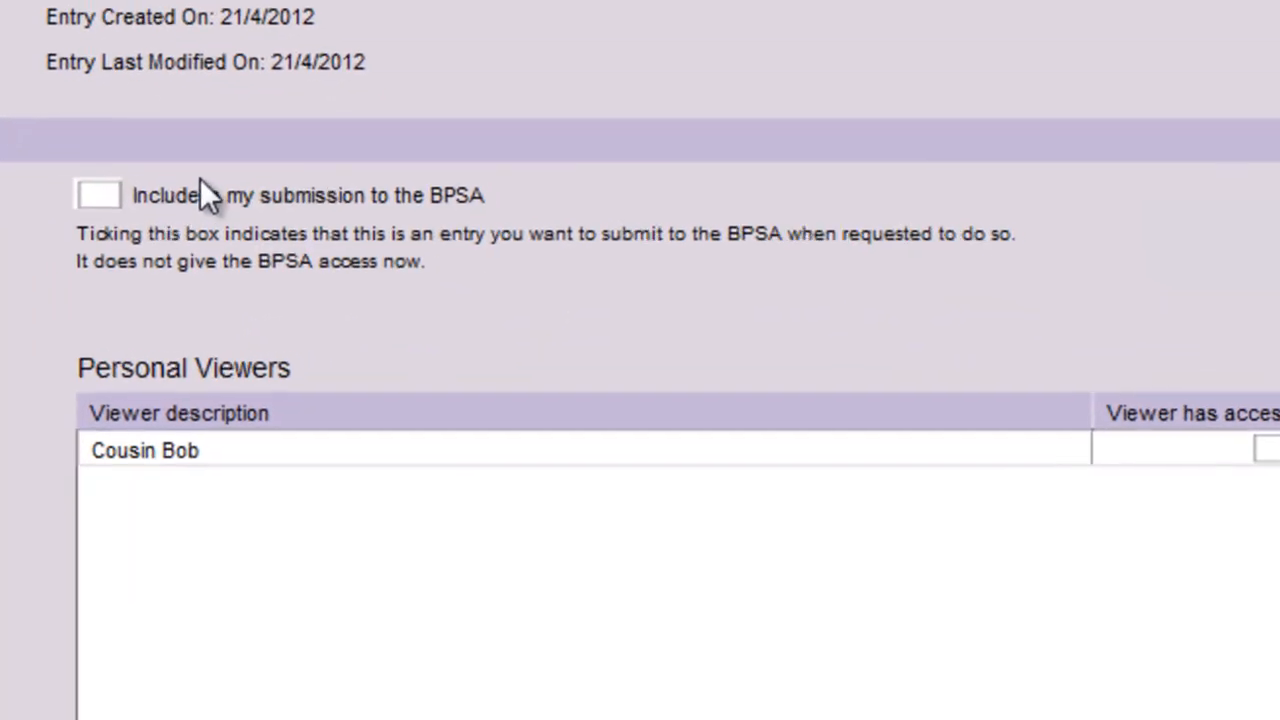
click(354, 234)
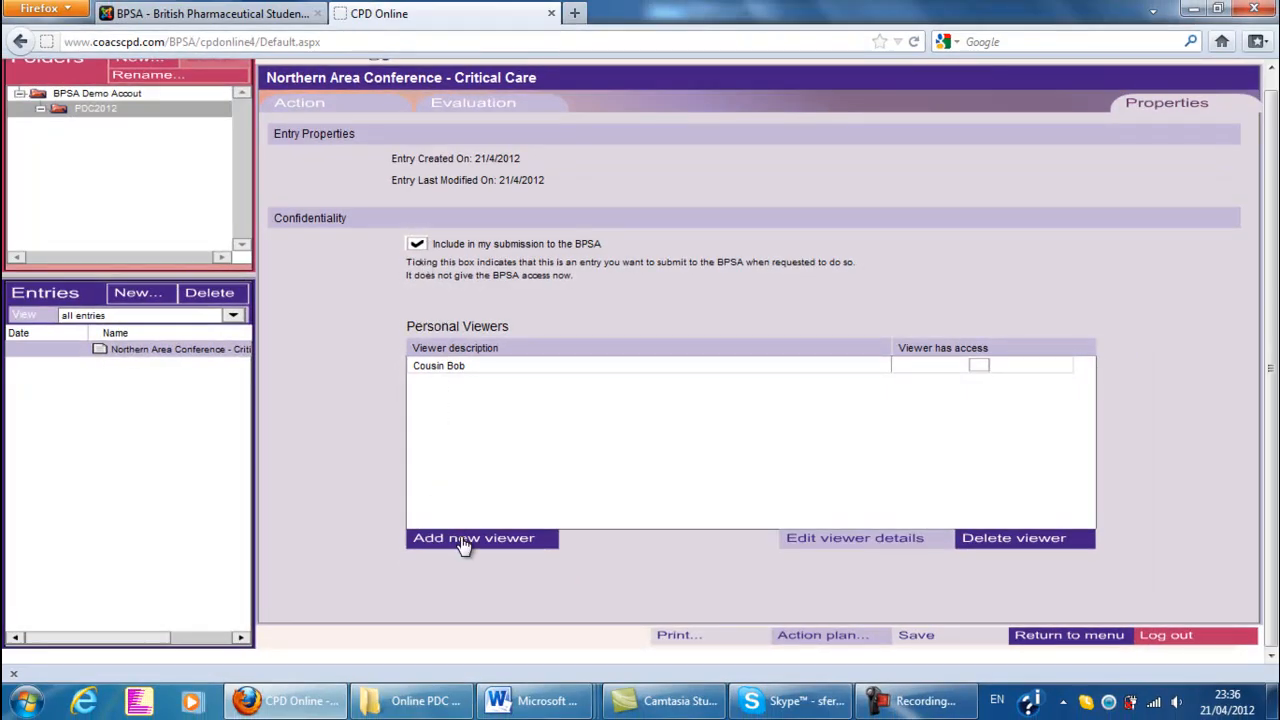
Add a personal viewer named BPSA with user name BPSAPDC, the viewer password and Always access, and grant it access to the entry
click(463, 541)
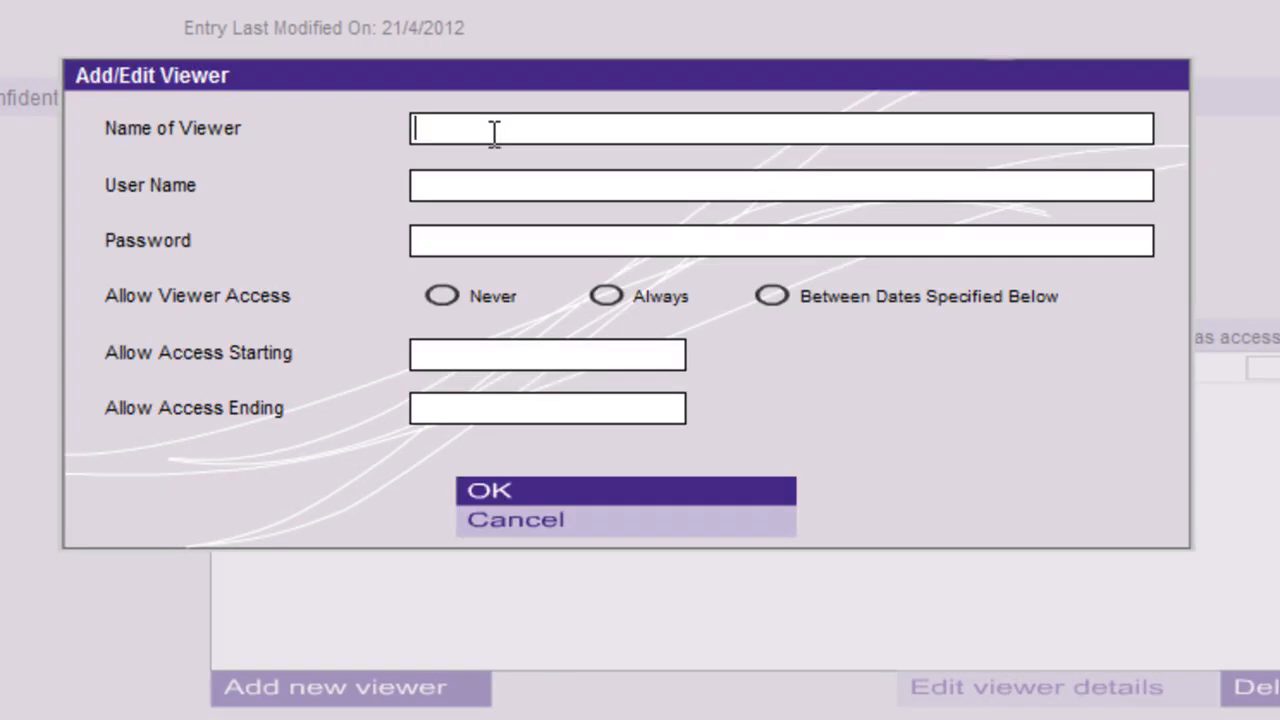
text(BPSA)
click(448, 185)
text(BPSAPDC)
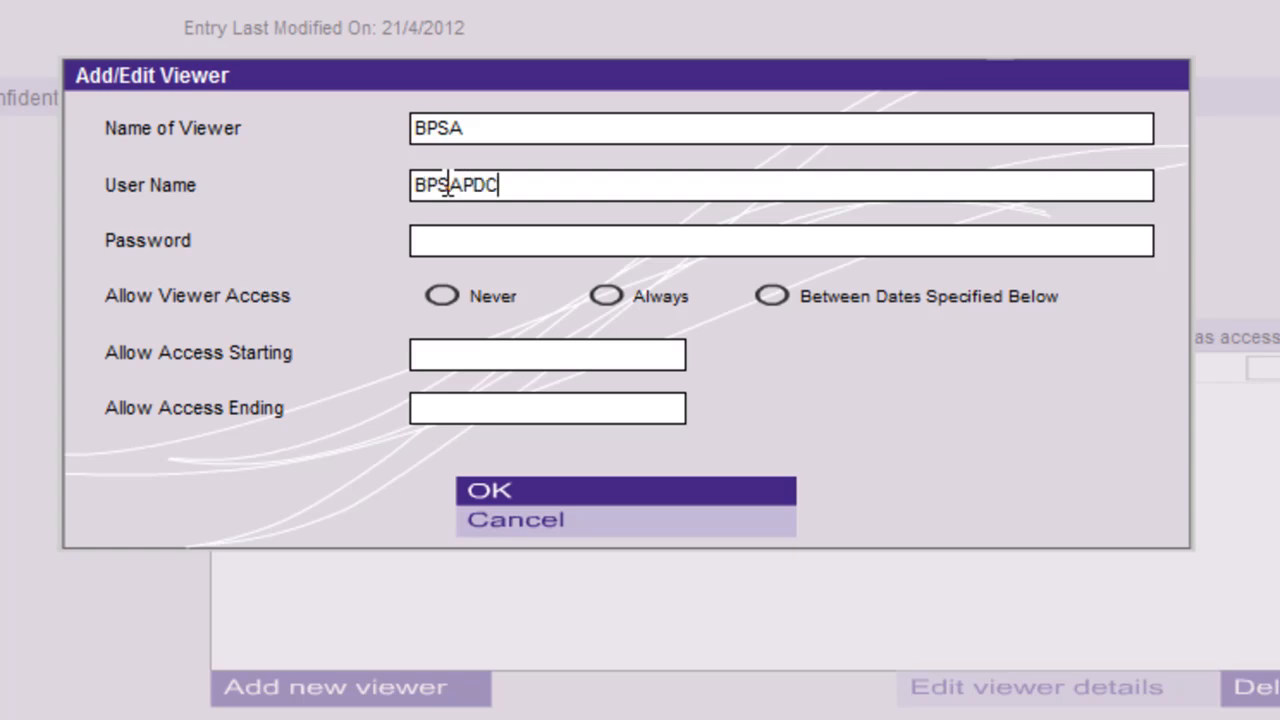
click(440, 242)
text(BPSA)
click(606, 296)
click(519, 492)
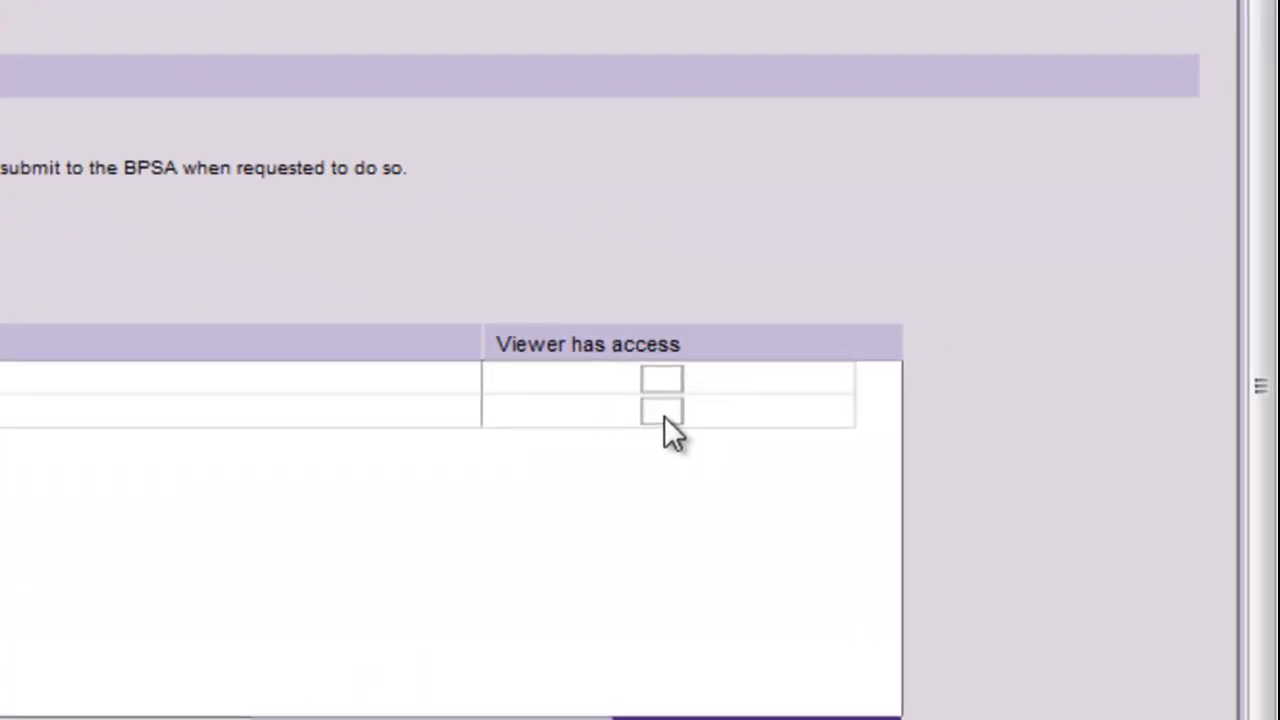
click(676, 411)
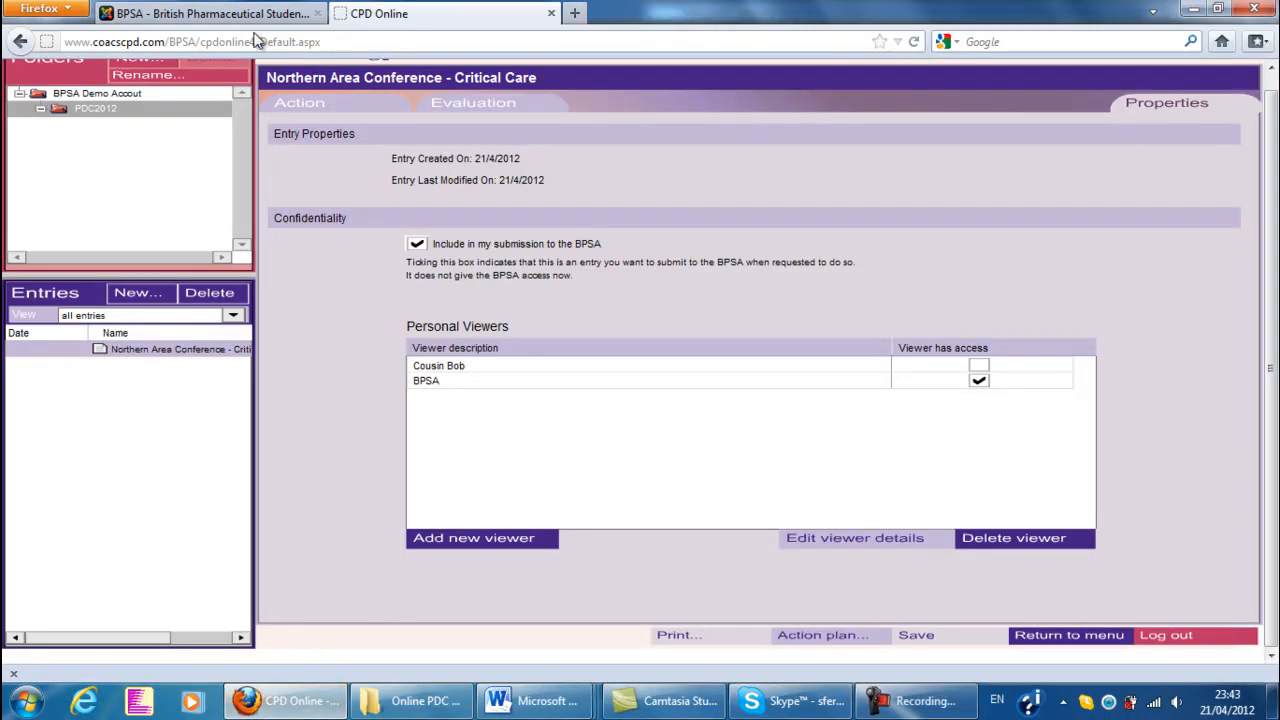
Find the Final Reflection form on the BPSA website's PDC page and open its download link
click(200, 13)
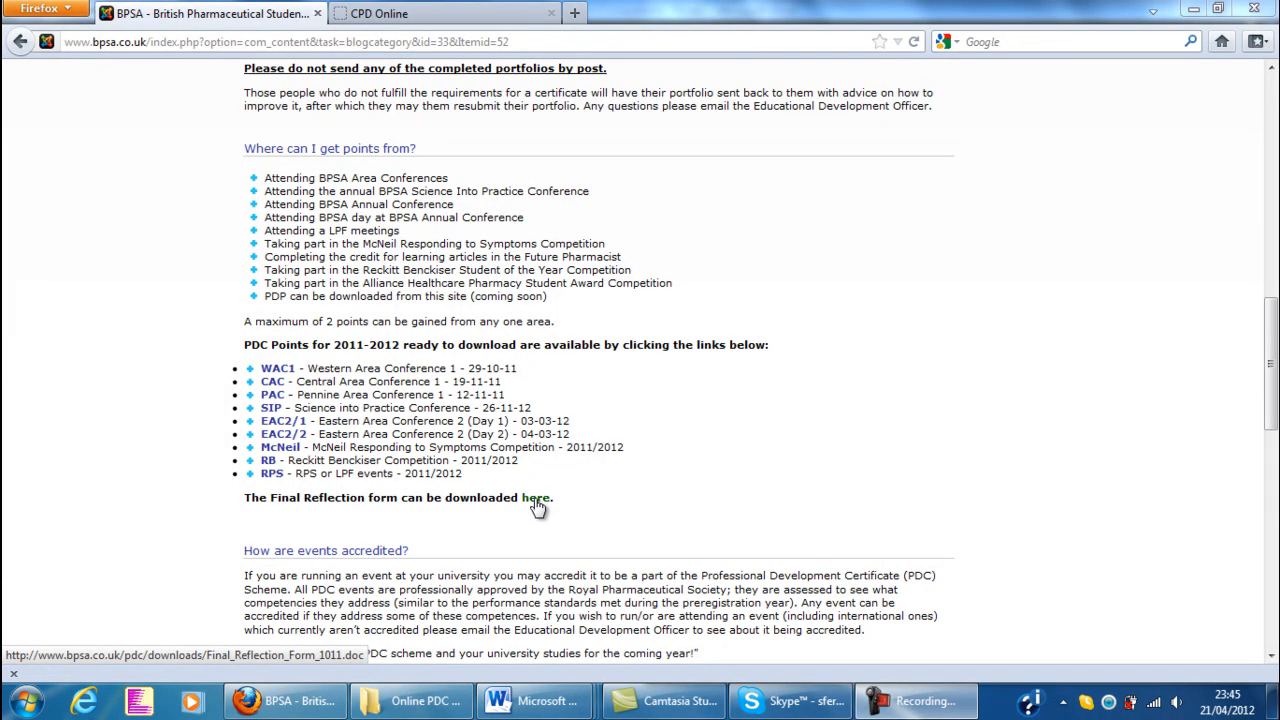
click(536, 498)
click(868, 607)
Switch to the Final Reflection Form in Word and read its answers from the listed PDP activities through the planned actions
mouse_move(548, 703)
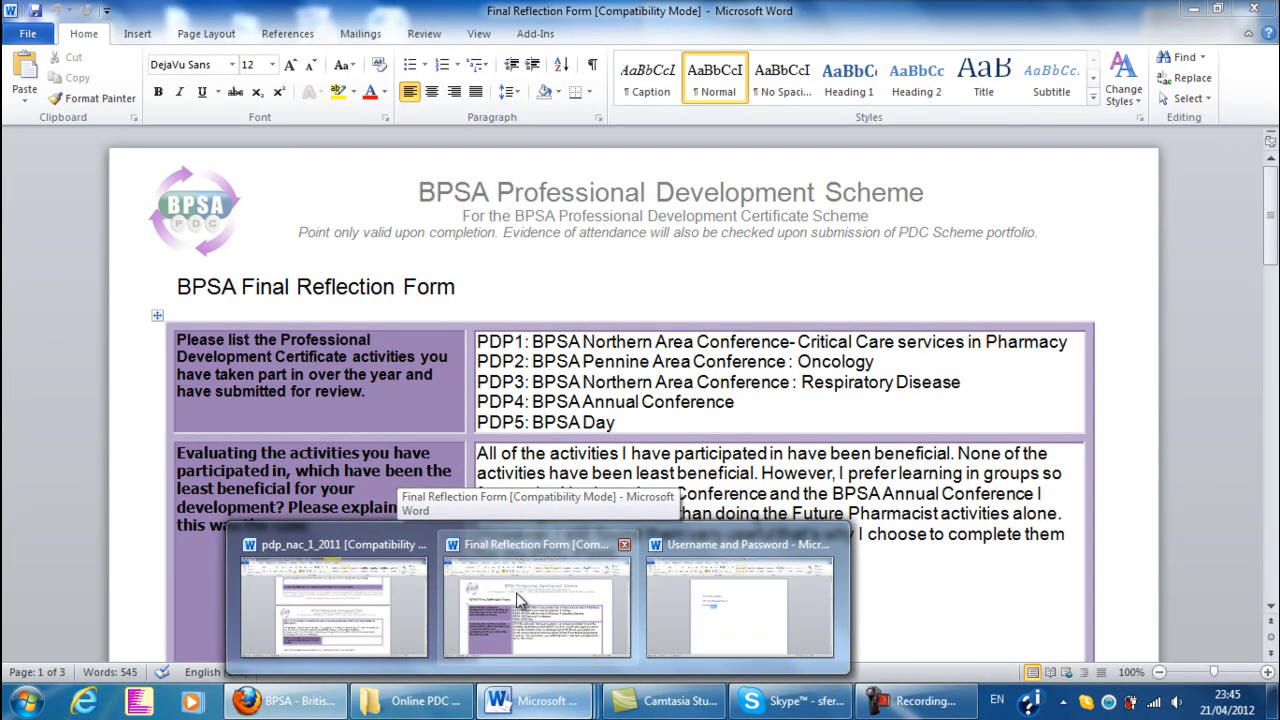
click(519, 594)
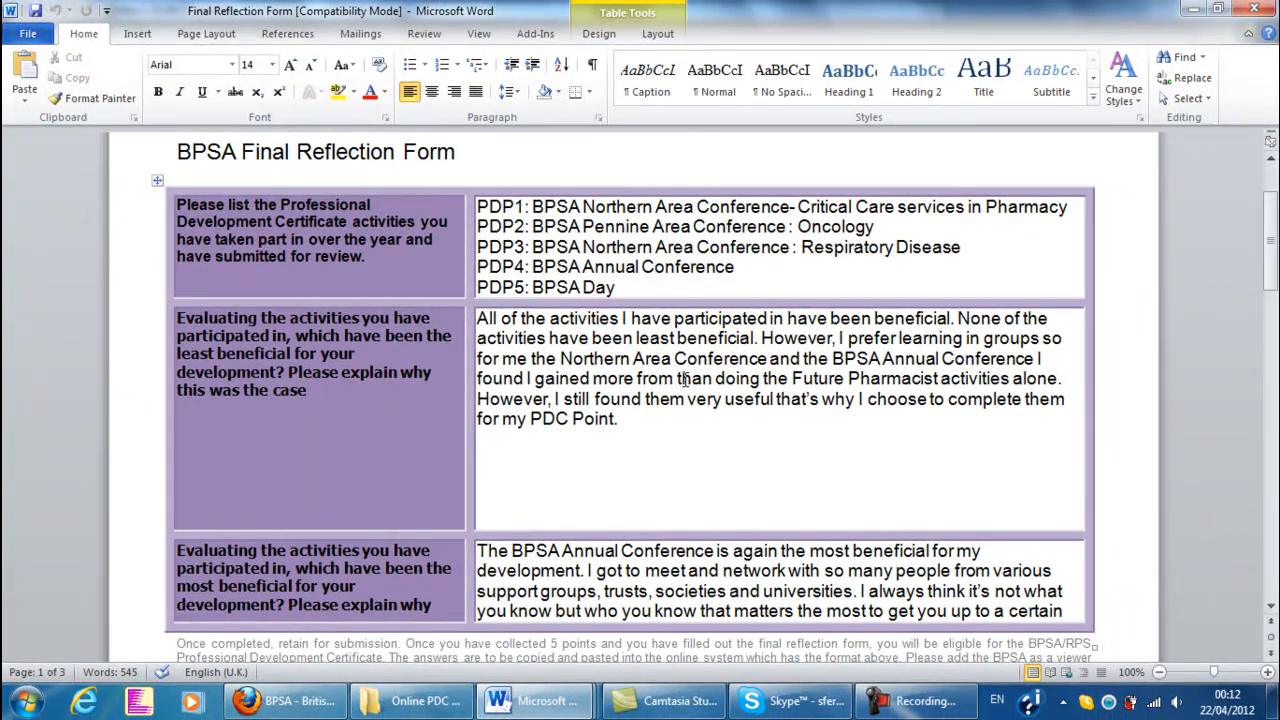
scroll(278, 281, down, 2)
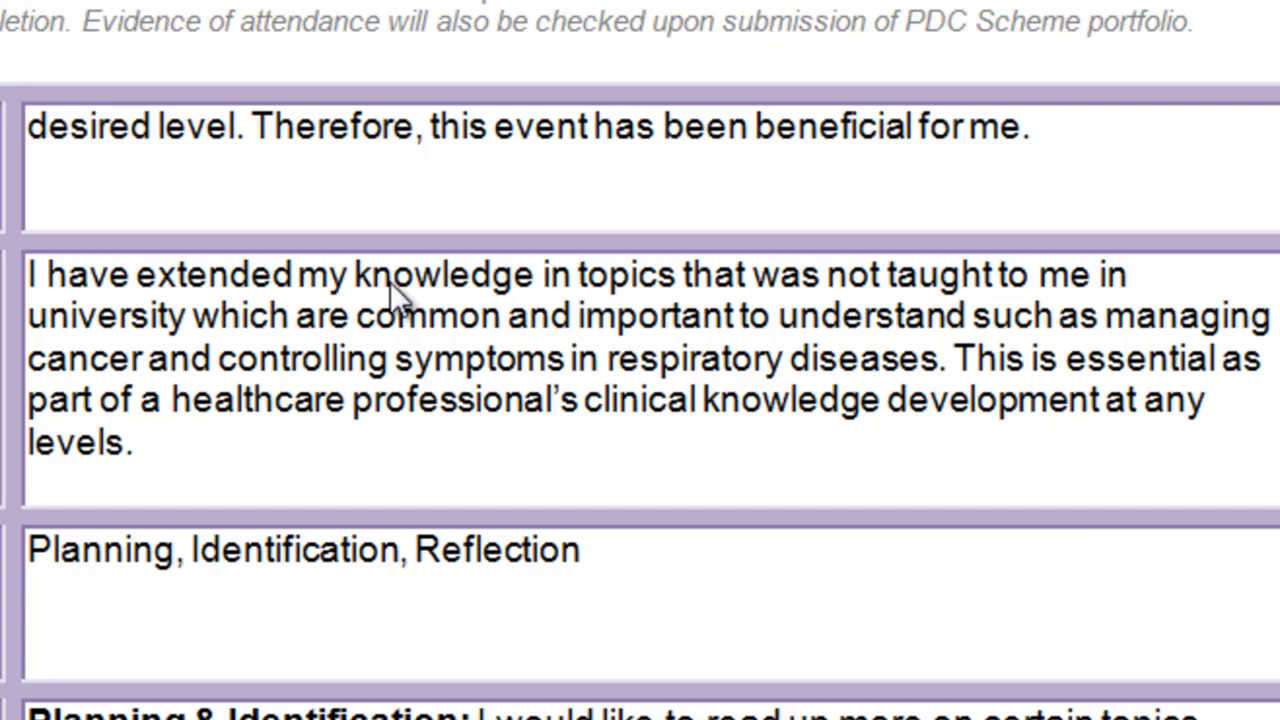
scroll(651, 441, down, 3)
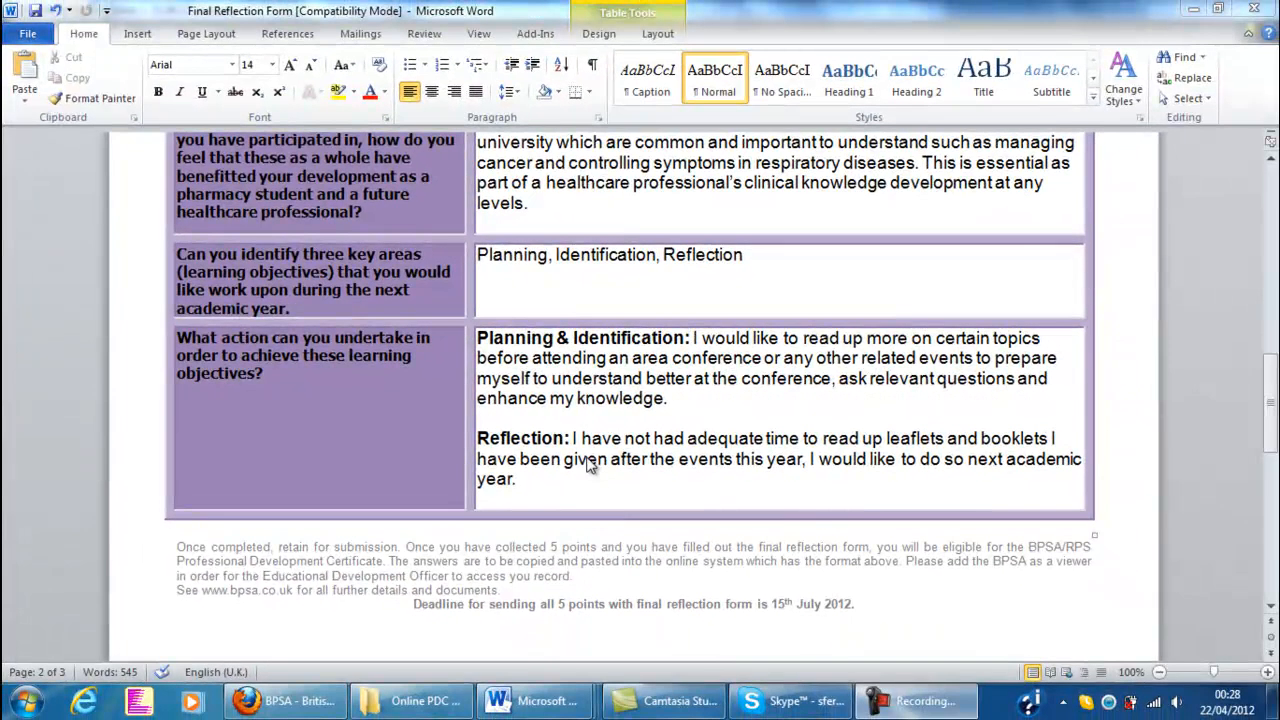
Read the rest of the Final Reflection Form, from the other activities answer through the personal details fields
scroll(535, 560, down, 7)
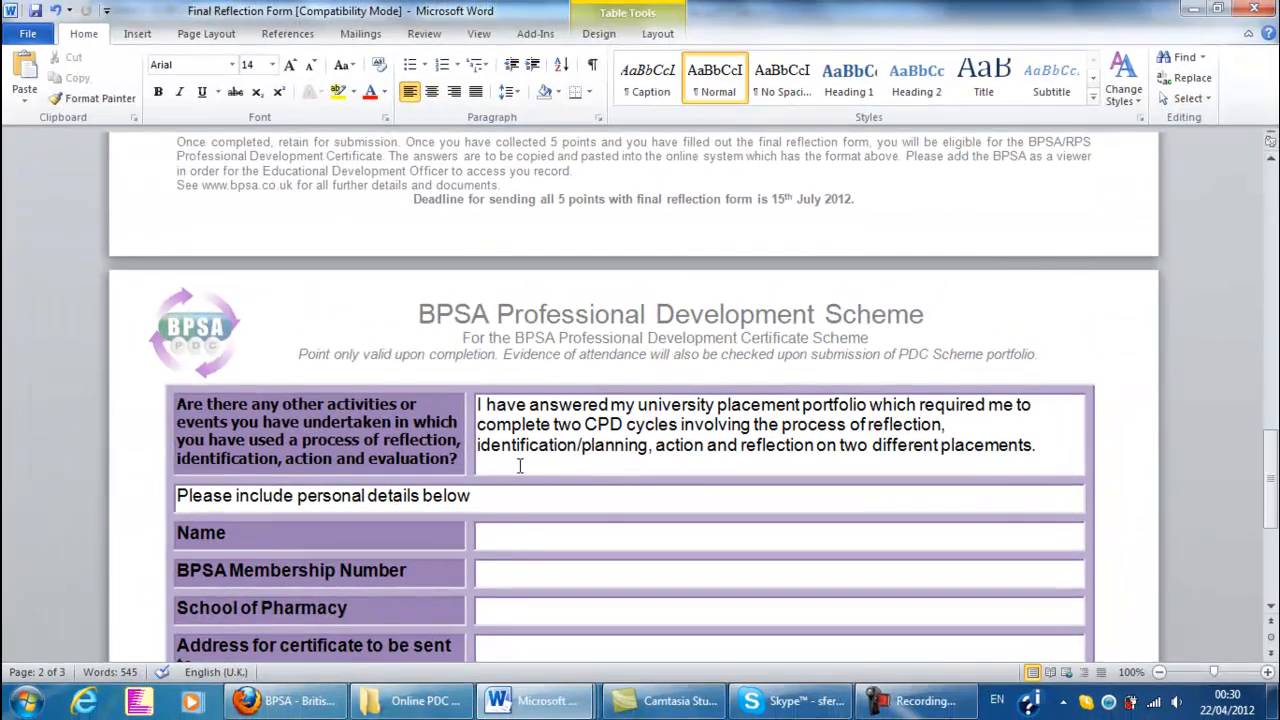
scroll(120, 503, down, 1)
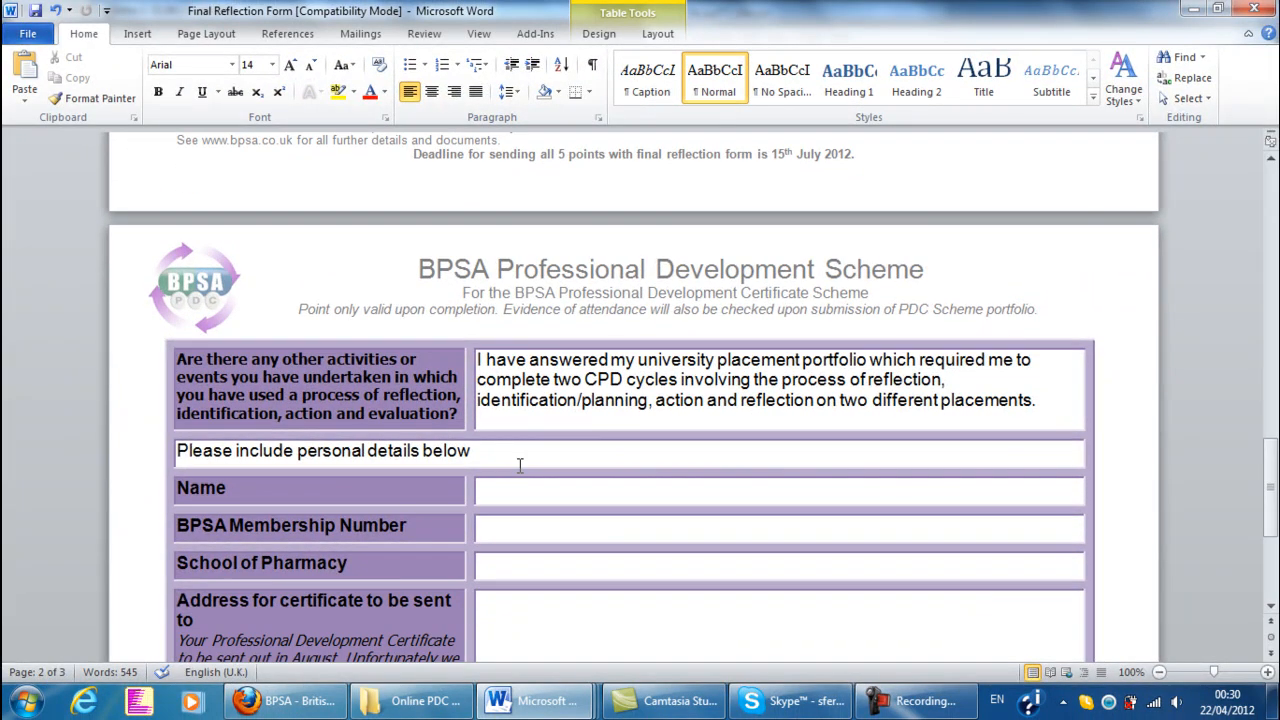
scroll(520, 465, down, 4)
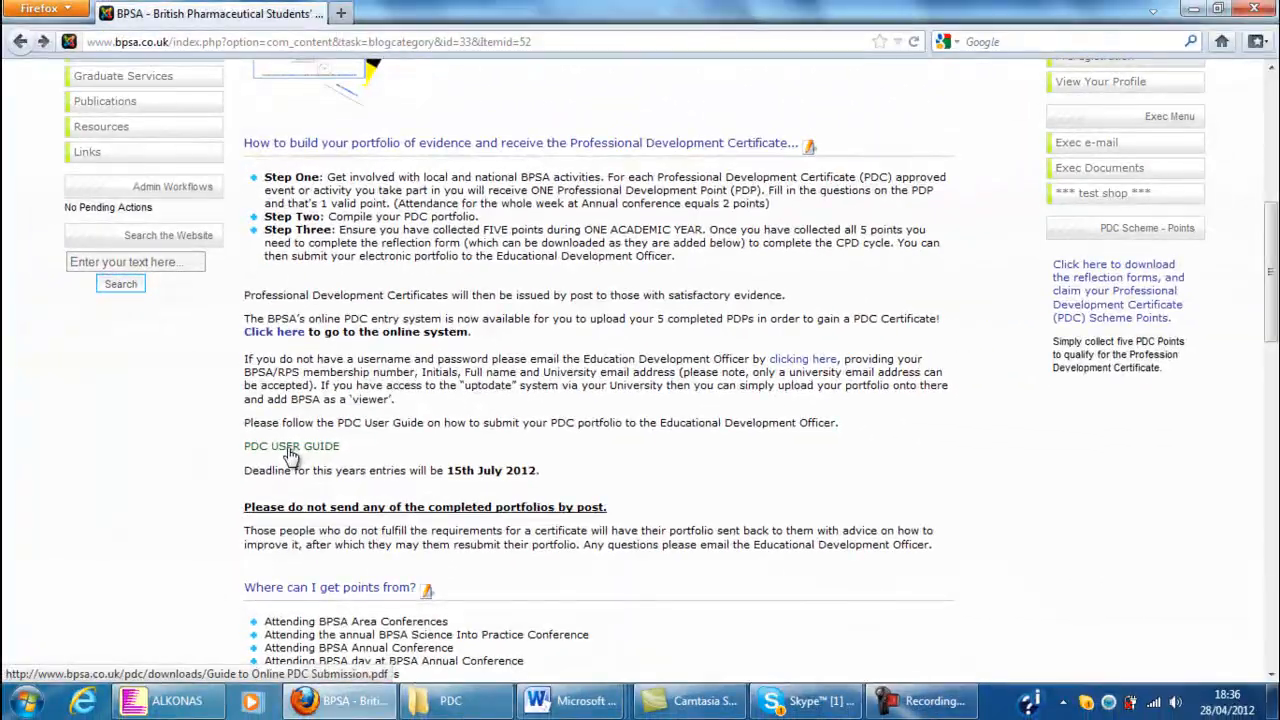
Open the PDC User Guide from the BPSA website and read Step 7 on submitting the complete portfolio and the Next stages section
click(310, 565)
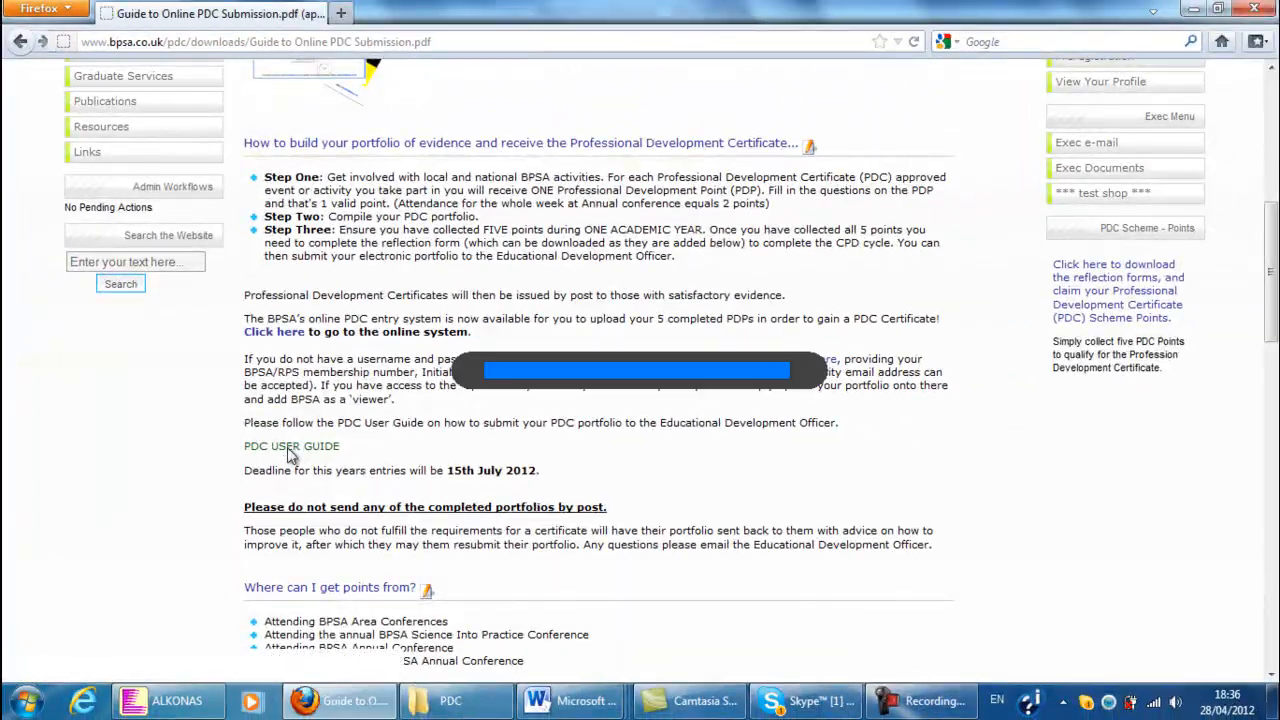
drag(1270, 182, 1257, 614)
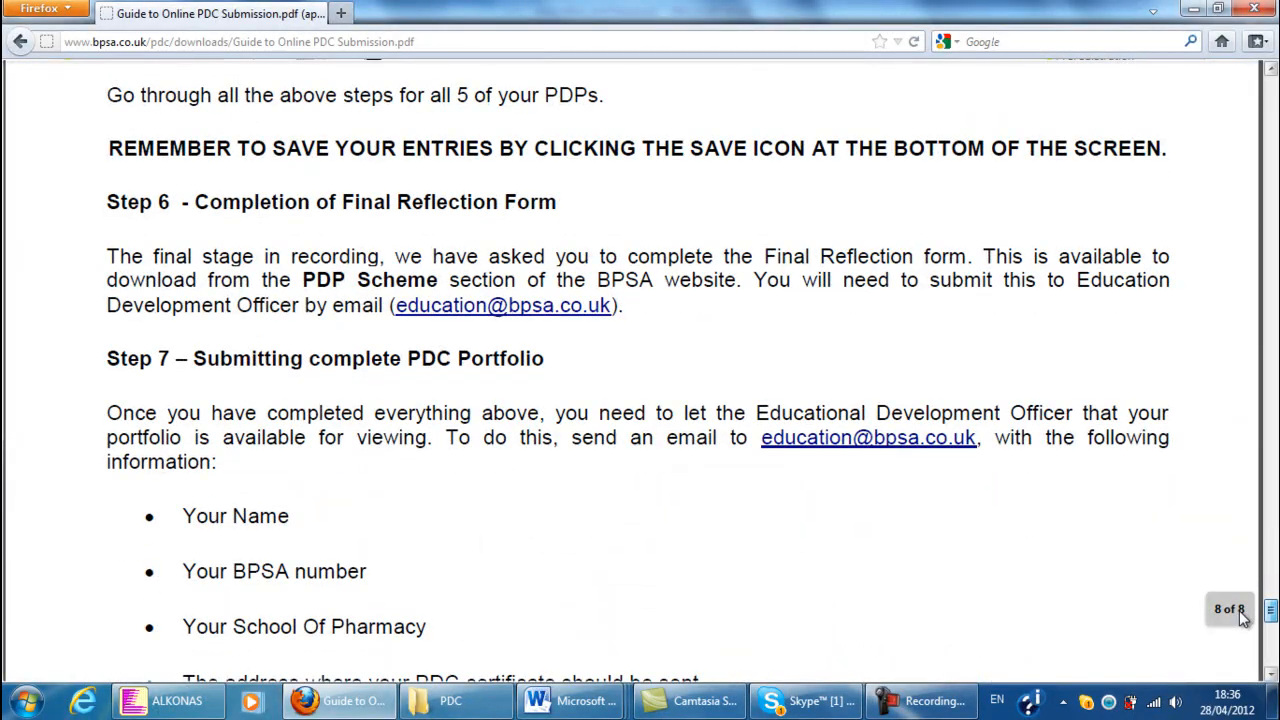
scroll(981, 590, down, 3)
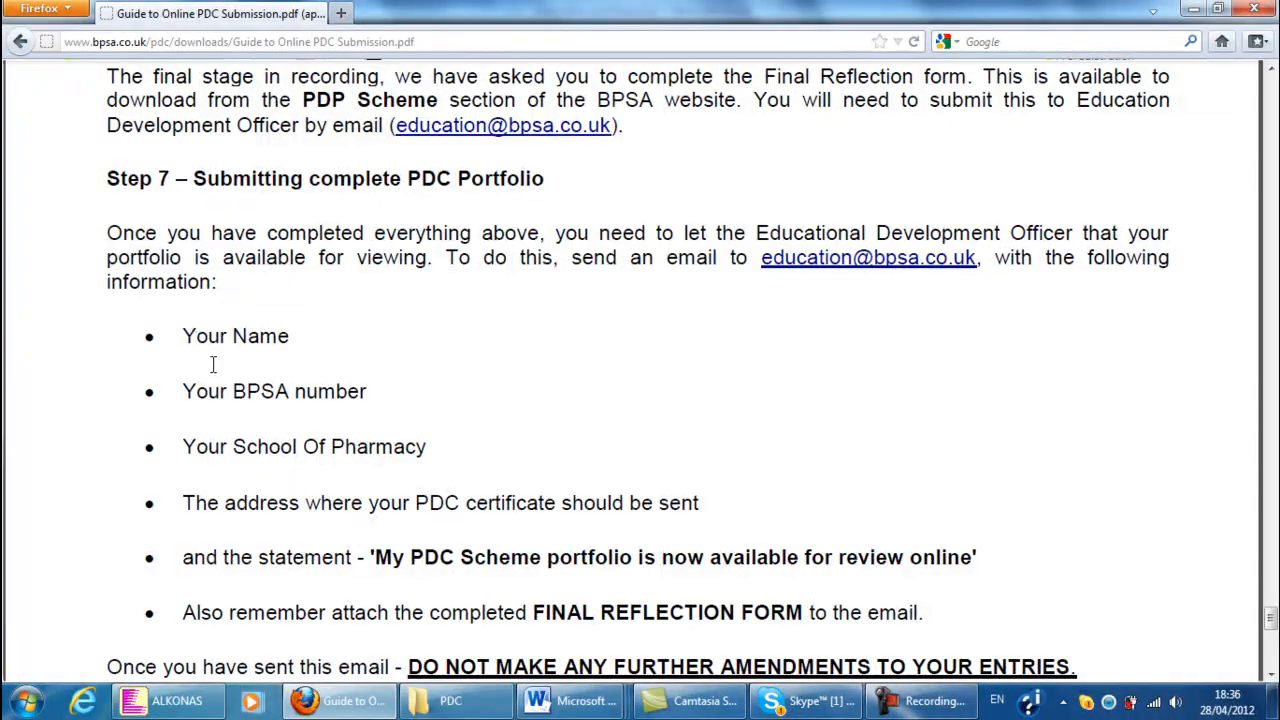
scroll(232, 392, down, 2)
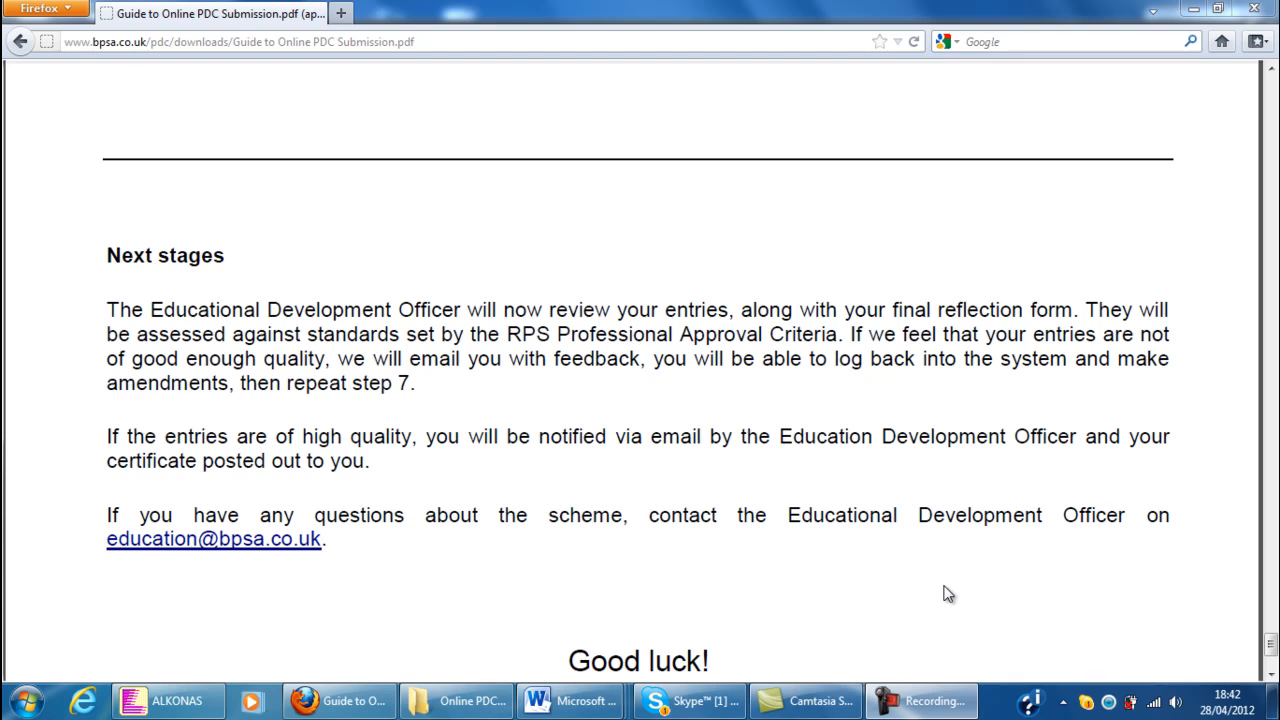
mouse_move(932, 586)
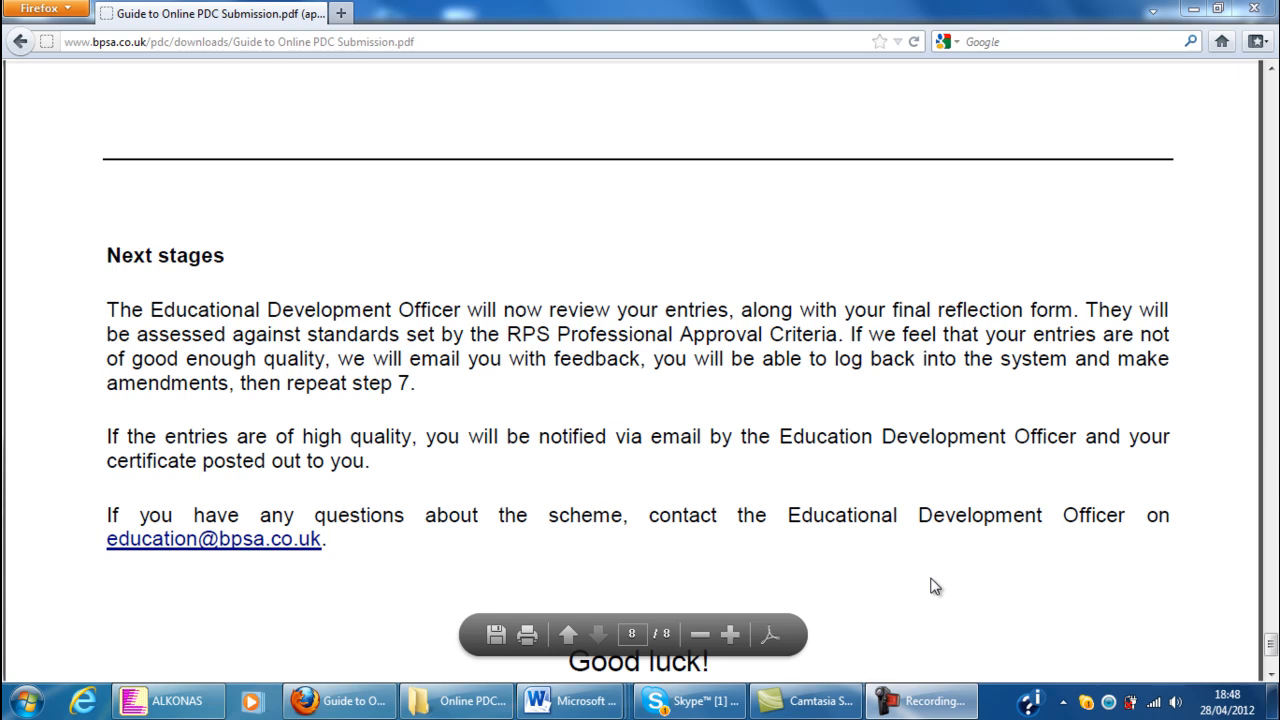